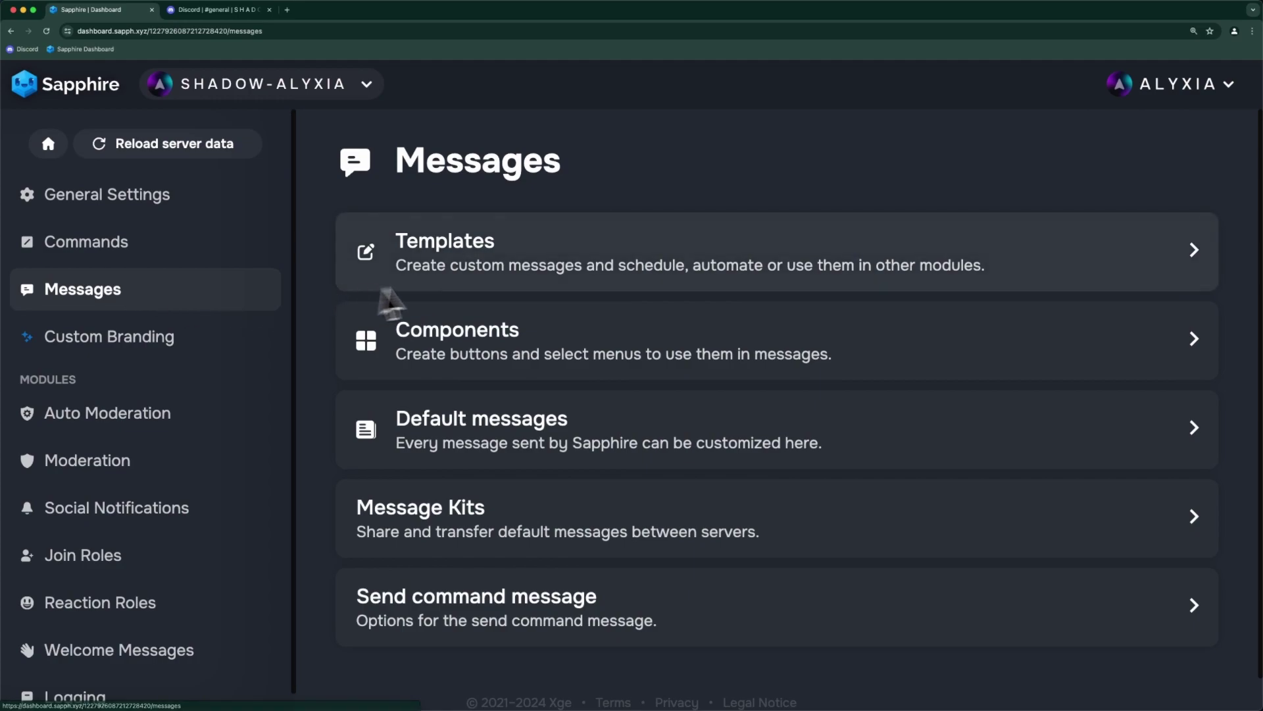
Create a new message template named "main message"
click(487, 266)
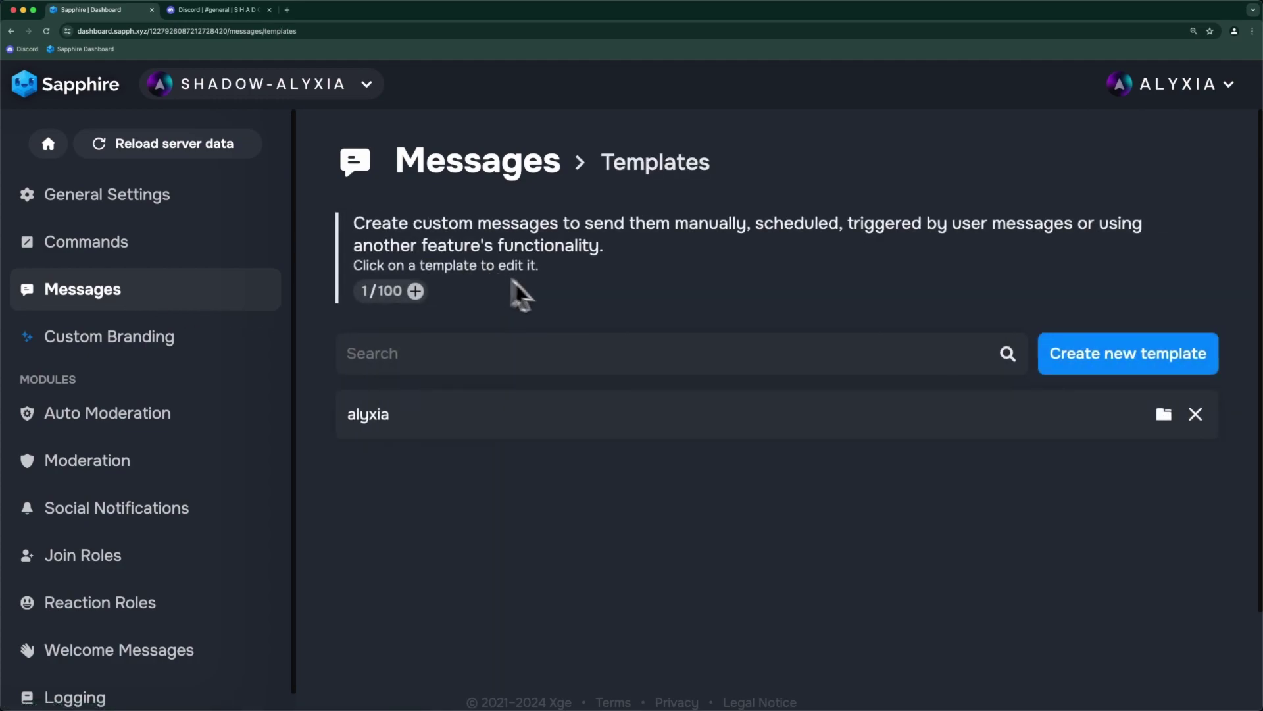
click(1117, 372)
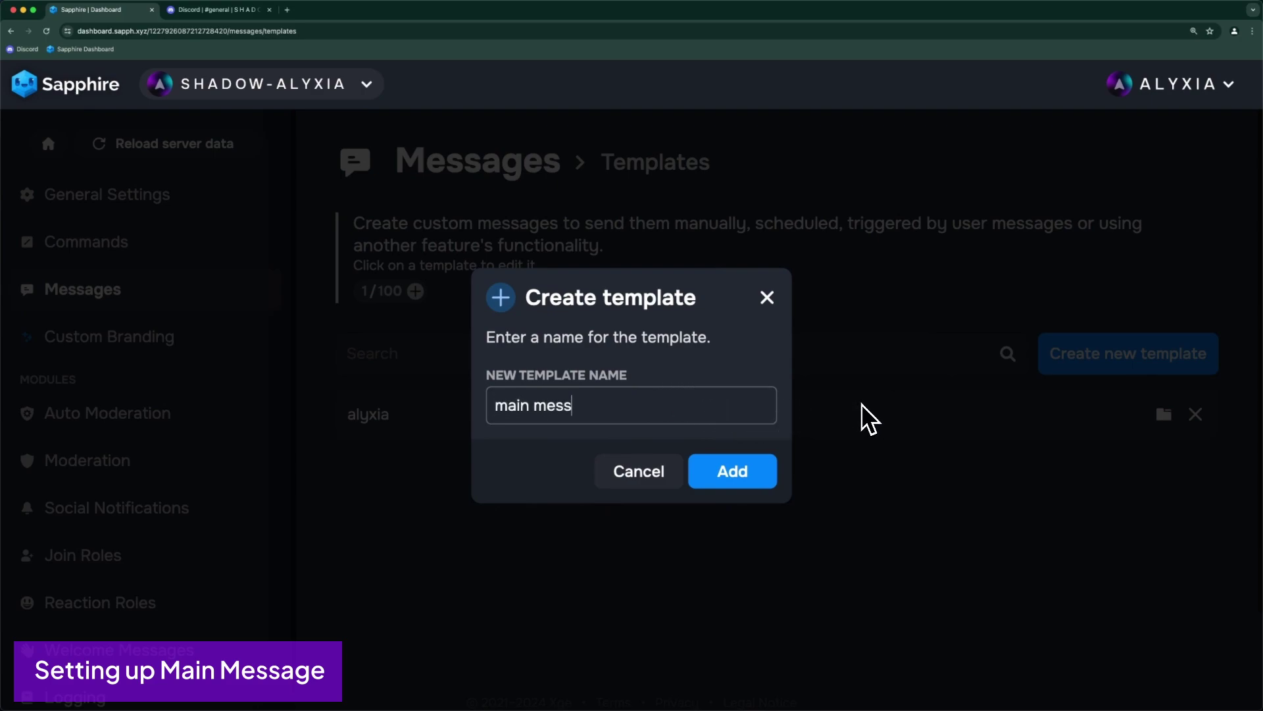
text(main message)
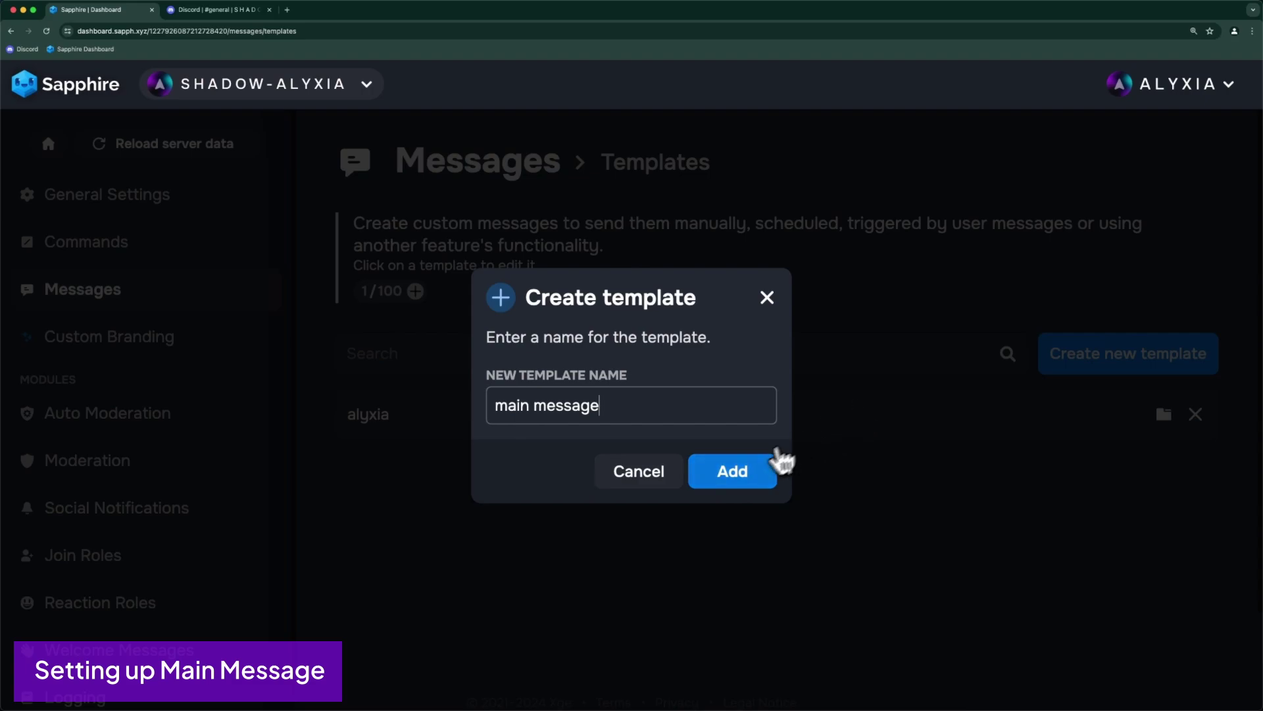
click(739, 471)
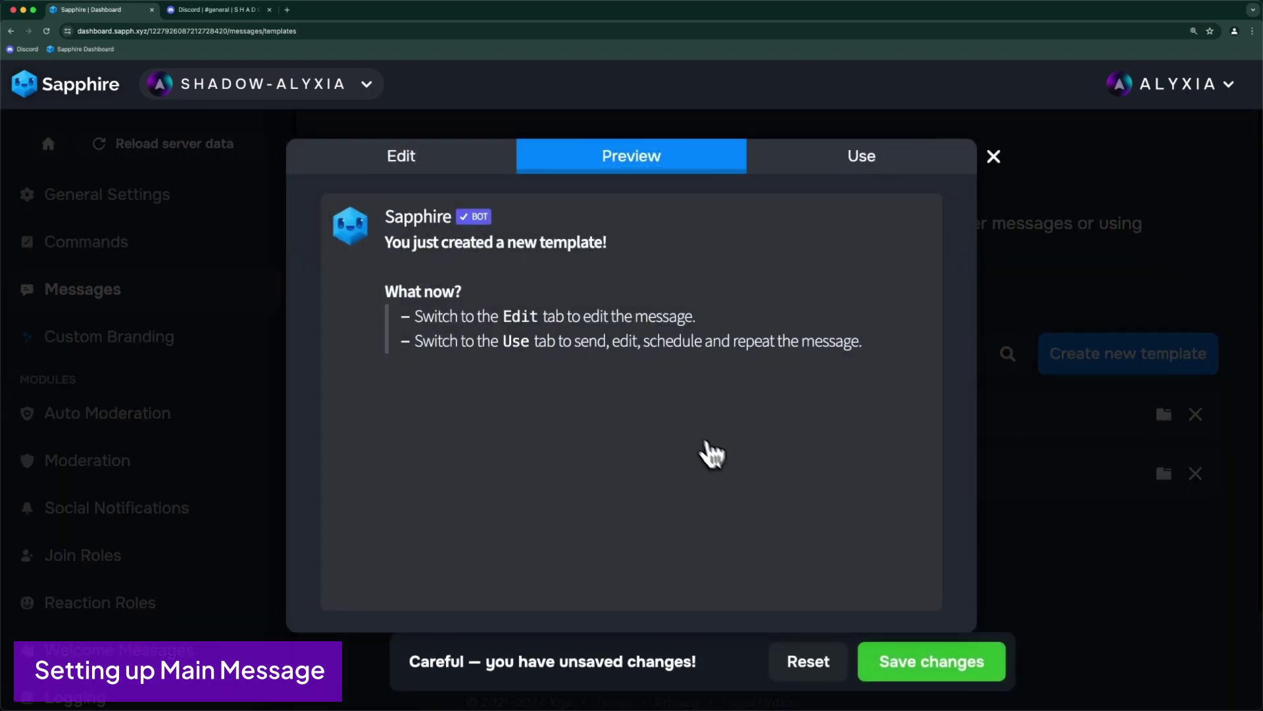
Replace the default content with an embed titled "Welcome to Shadow-Alyxia" and described as "Click the below buttons to learn more!"
click(421, 165)
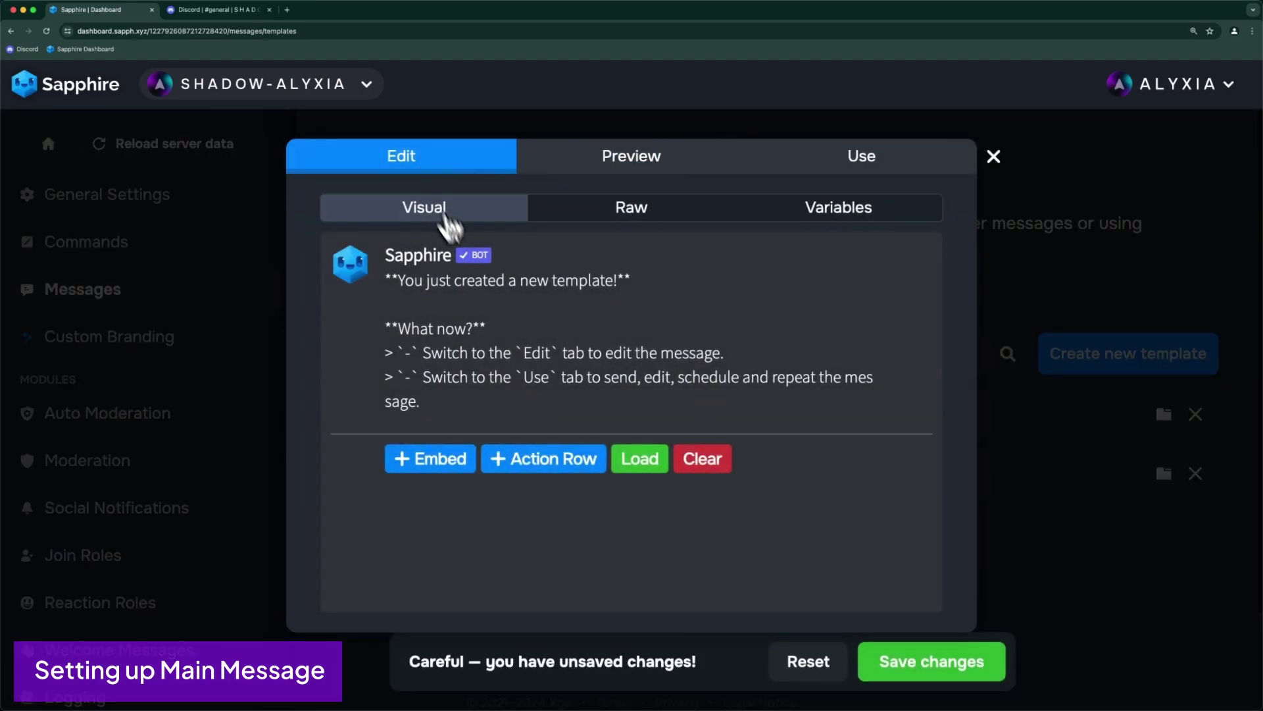
click(712, 460)
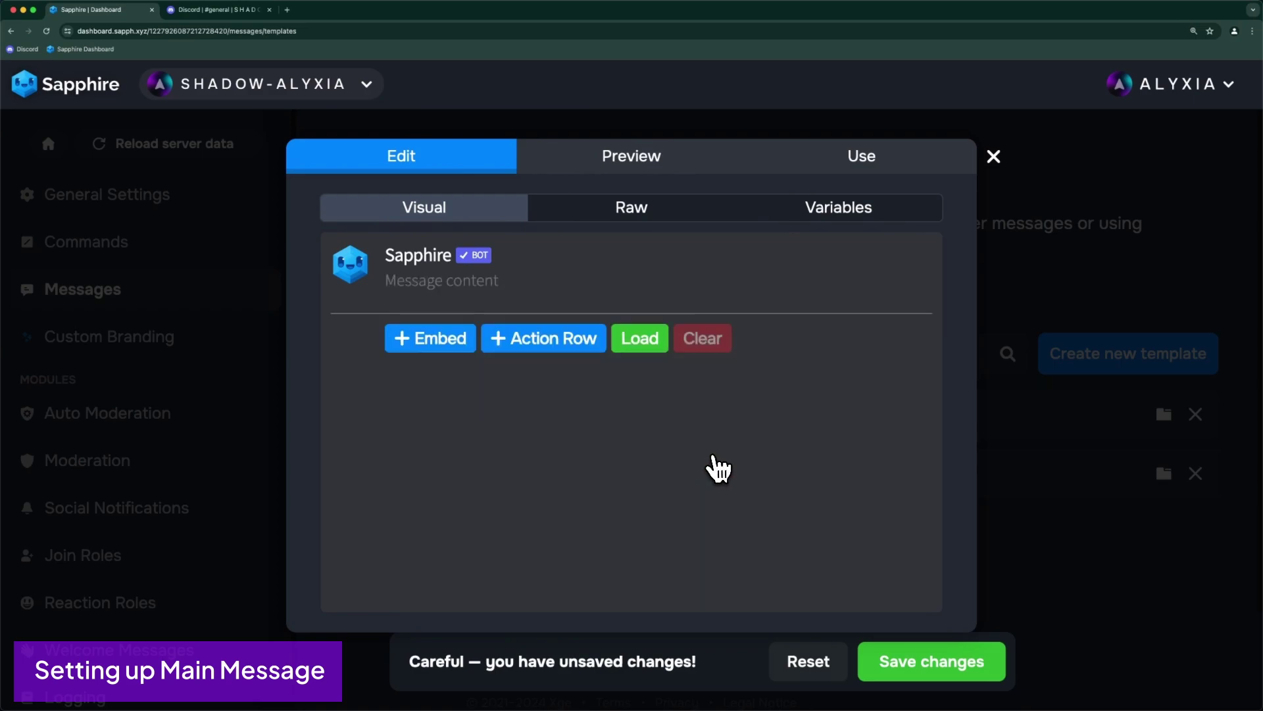
click(434, 338)
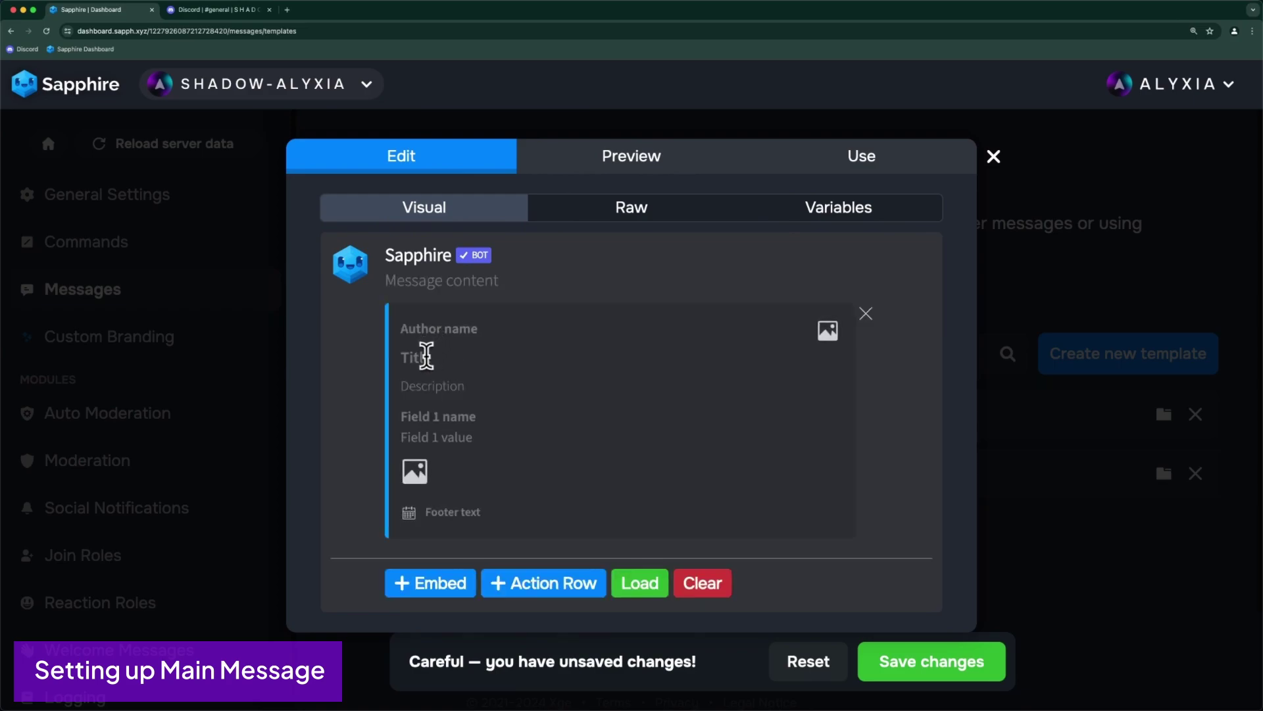
text(Welcome to Shadow-Alyxia)
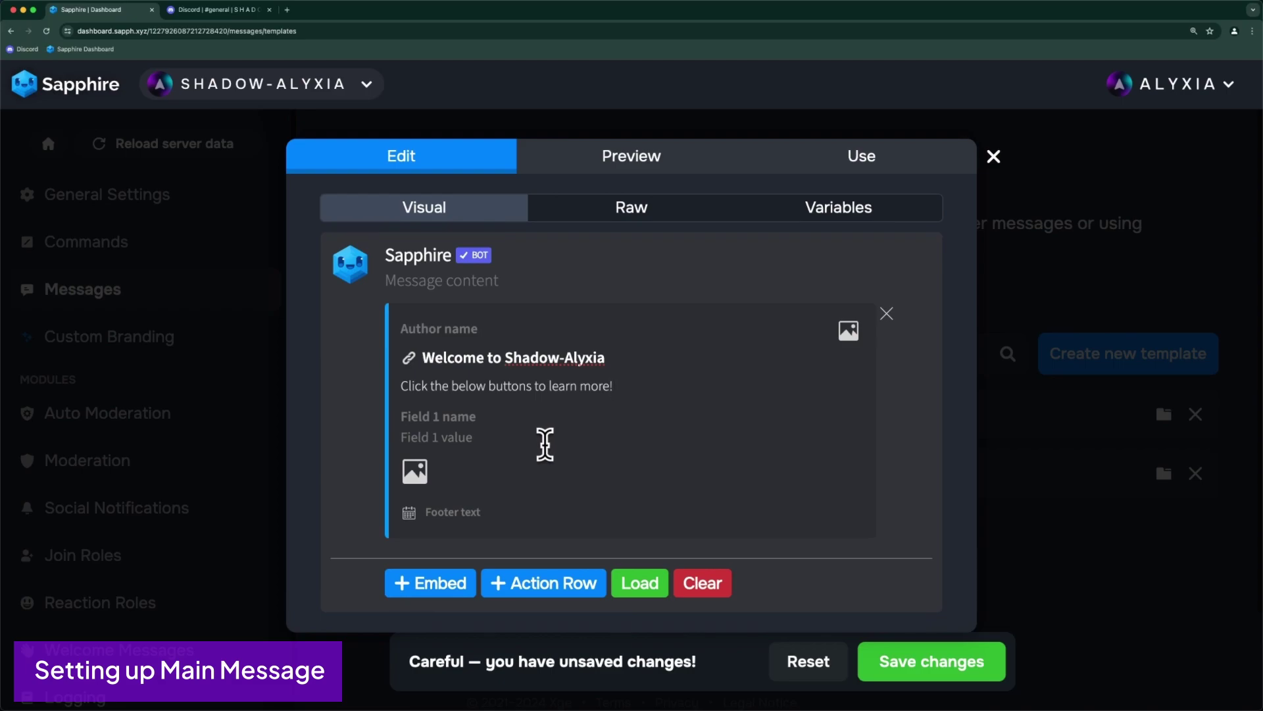
Add an action row below the embed containing a button labelled "Rules"
click(536, 583)
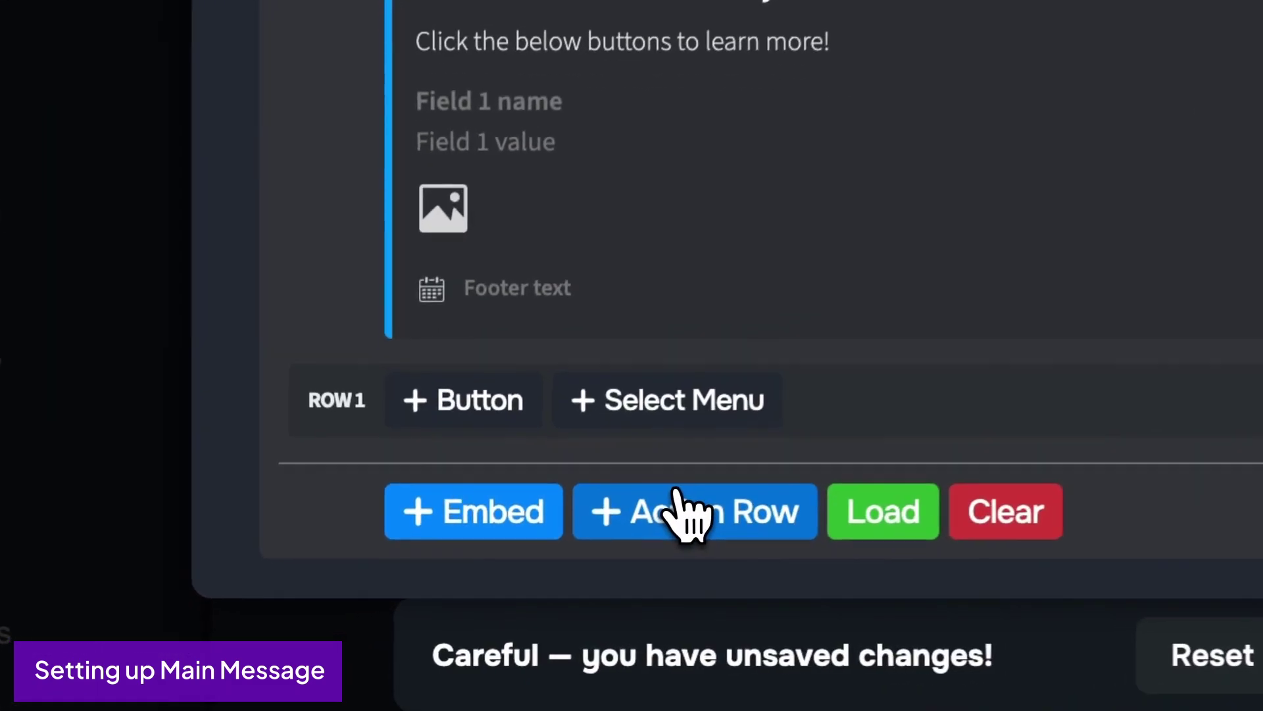
click(440, 405)
click(514, 395)
key(ctrl+a)
text(Ru)
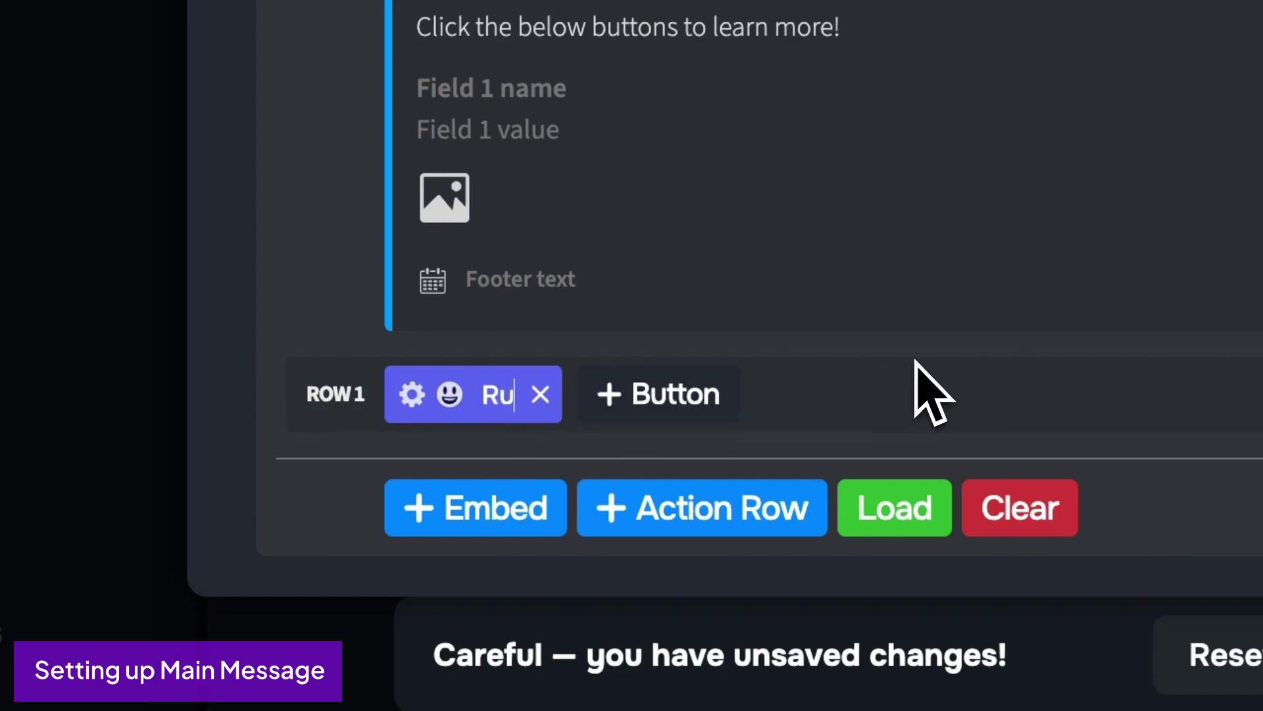
text(les)
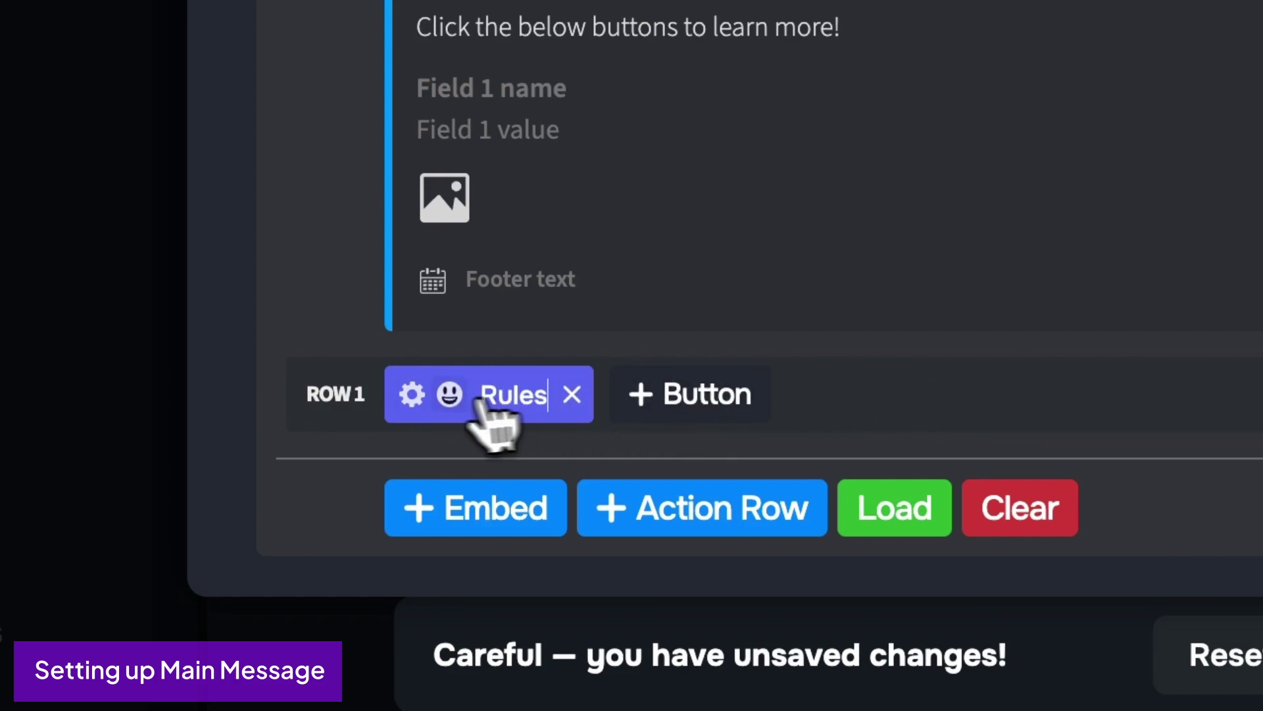
Assign a new action named "Rules Button" to the Rules button
click(413, 394)
click(403, 329)
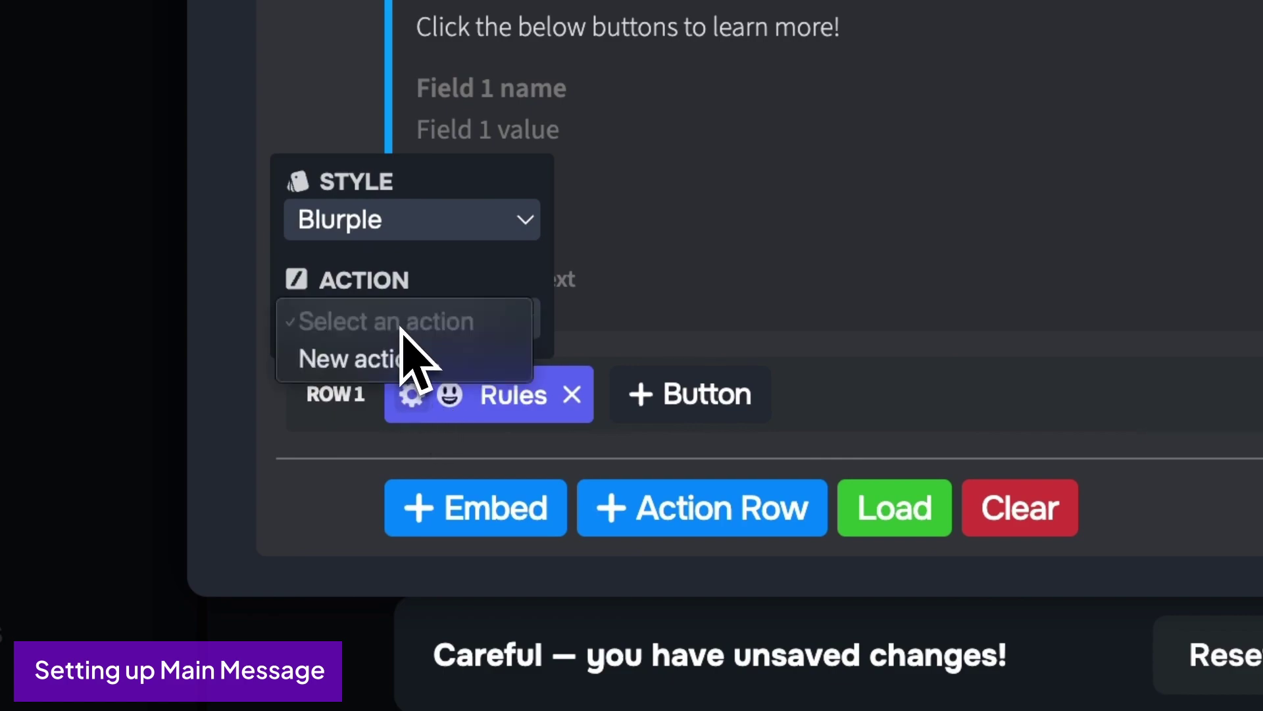
click(389, 355)
click(349, 327)
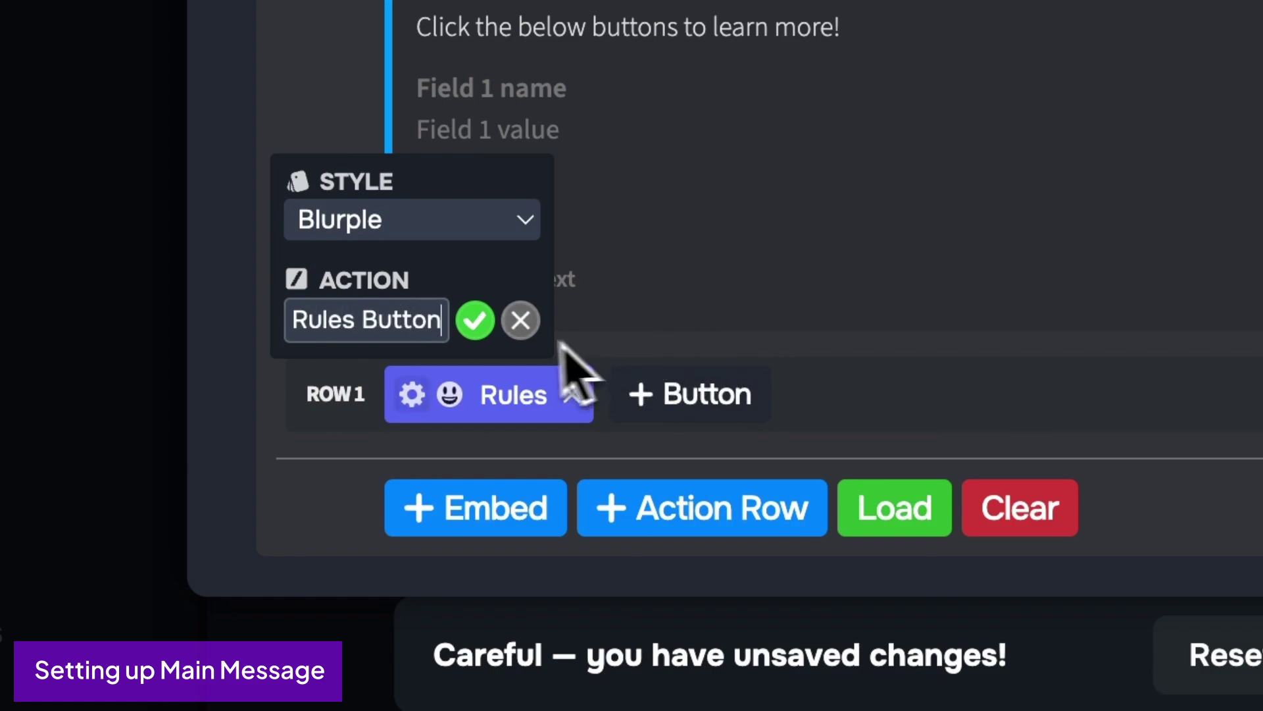
click(476, 320)
Set the Rules button's style to Gray and give it the purple star emoji
click(426, 234)
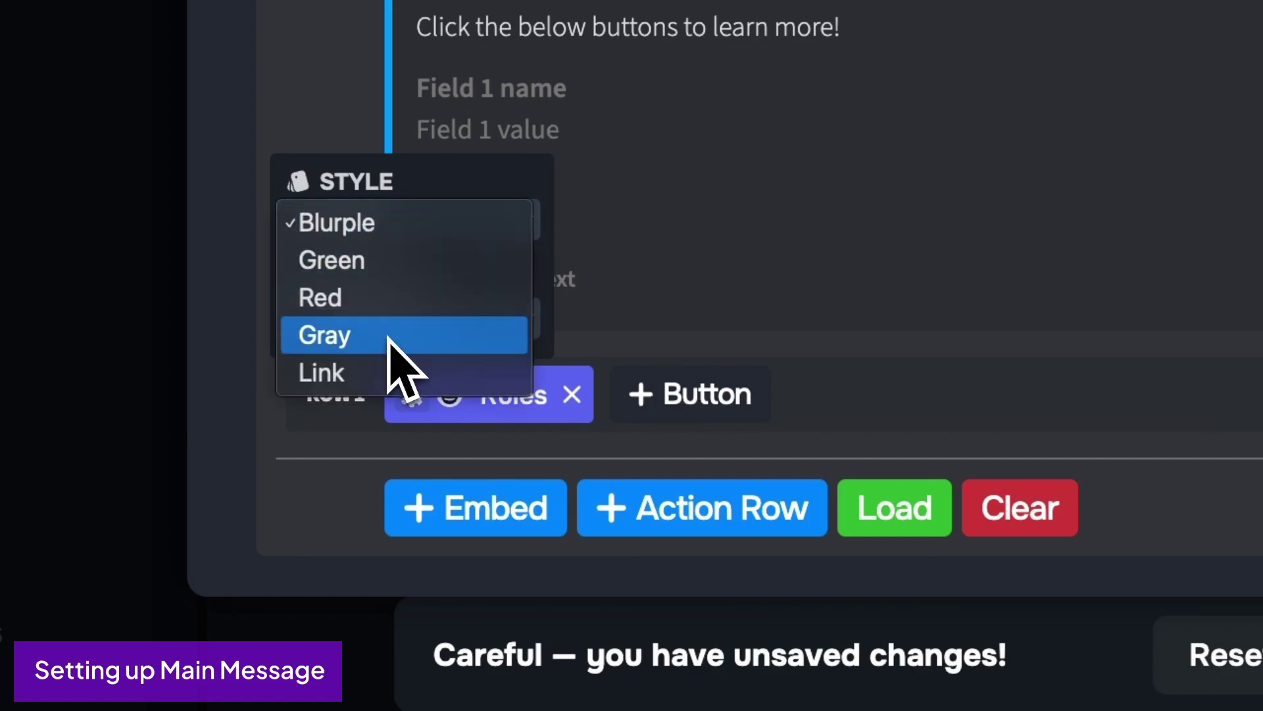
click(388, 335)
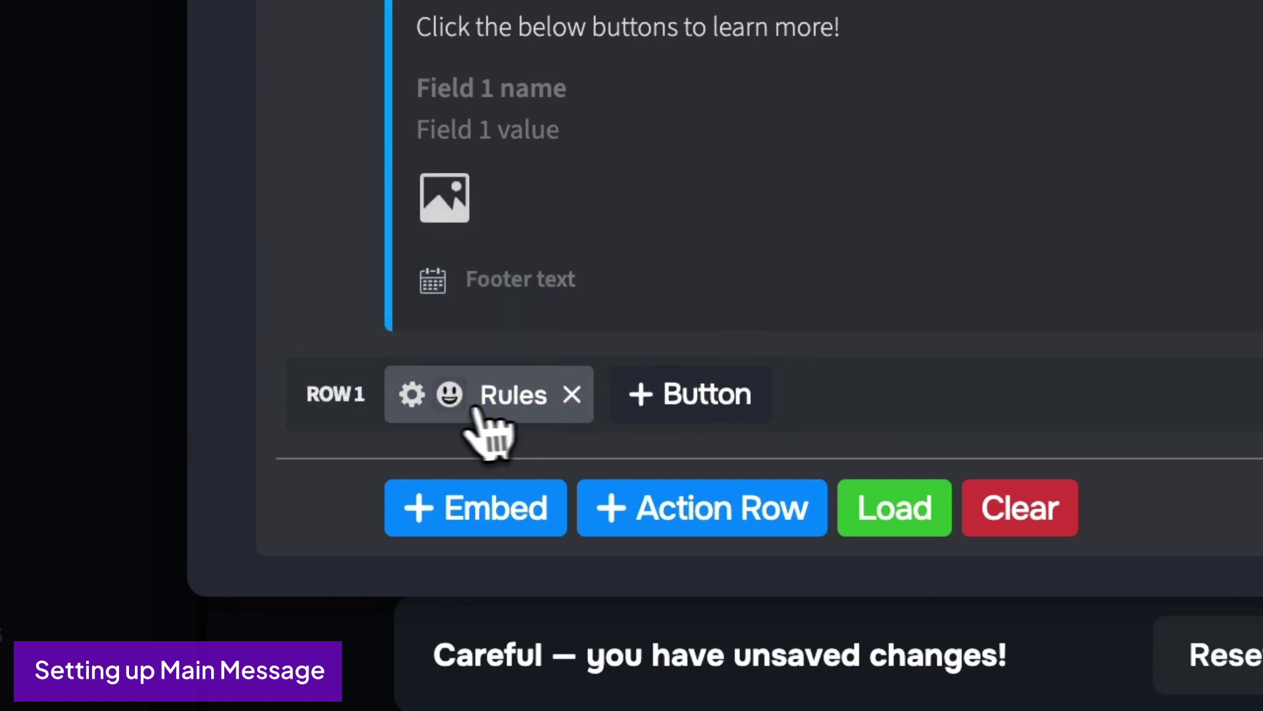
click(449, 394)
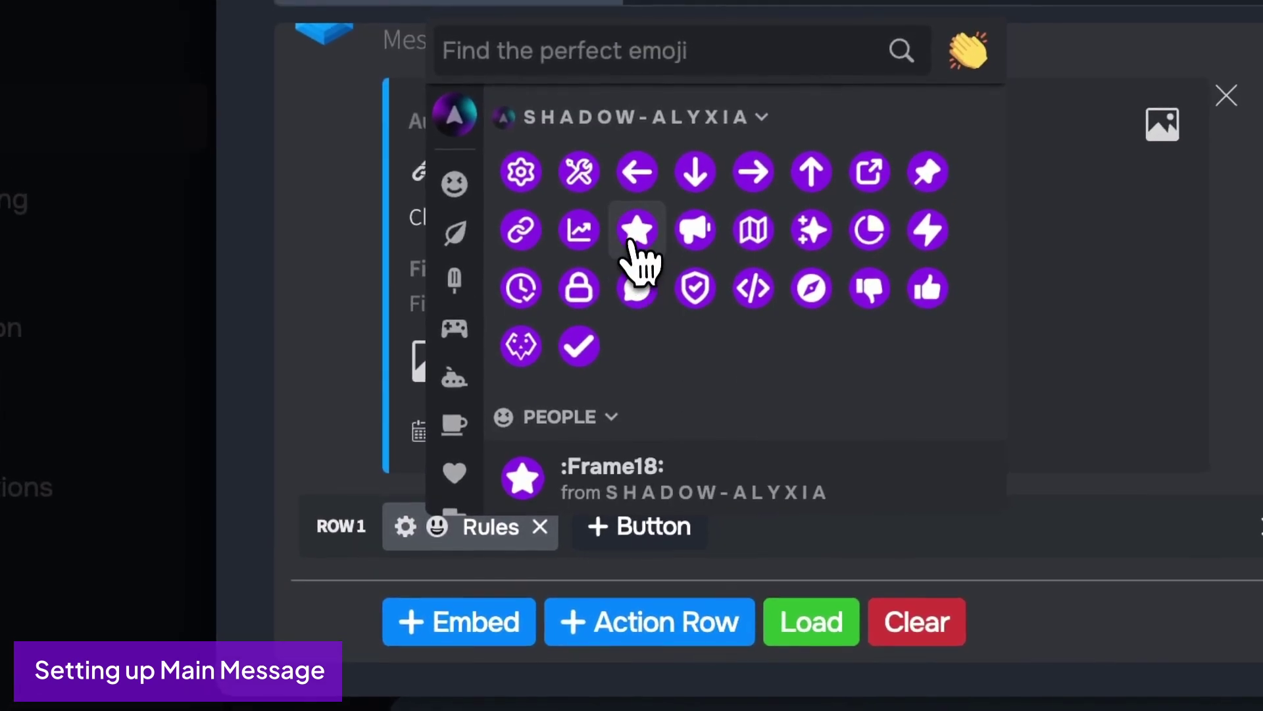
click(631, 237)
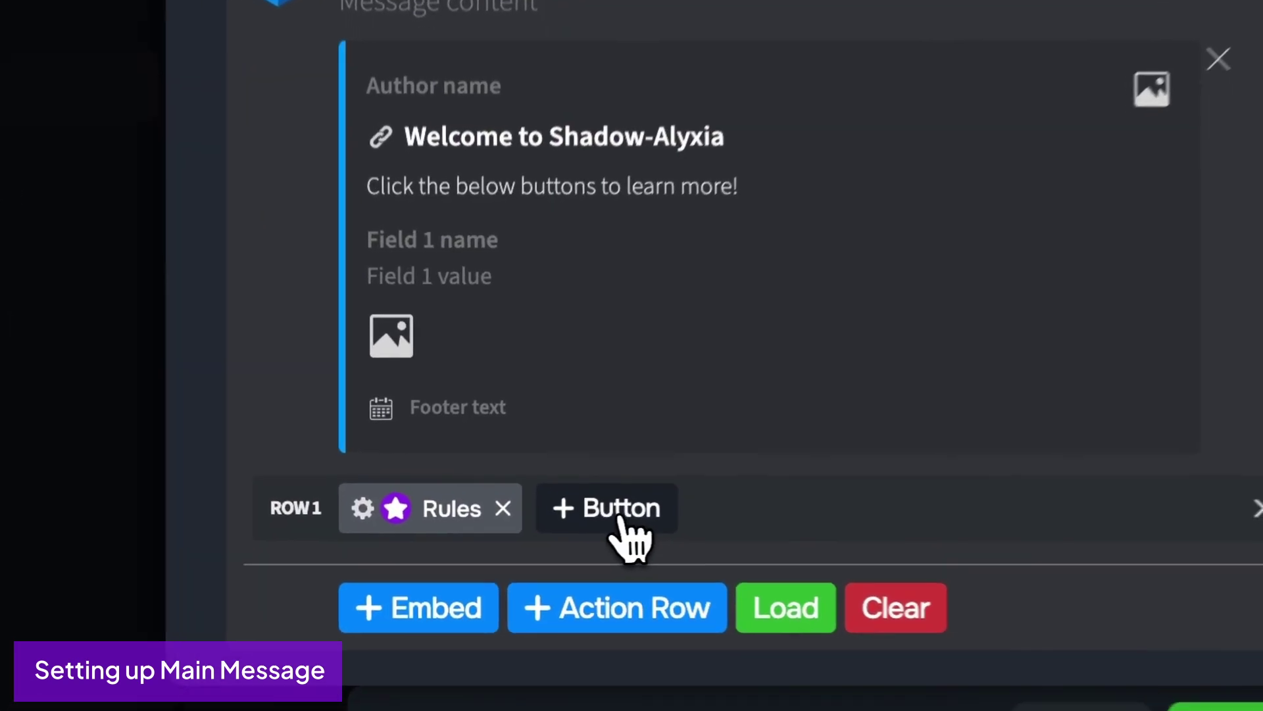
Add a second button labelled "Roles Info" to the first action row
click(648, 528)
click(502, 435)
text(Roles Info)
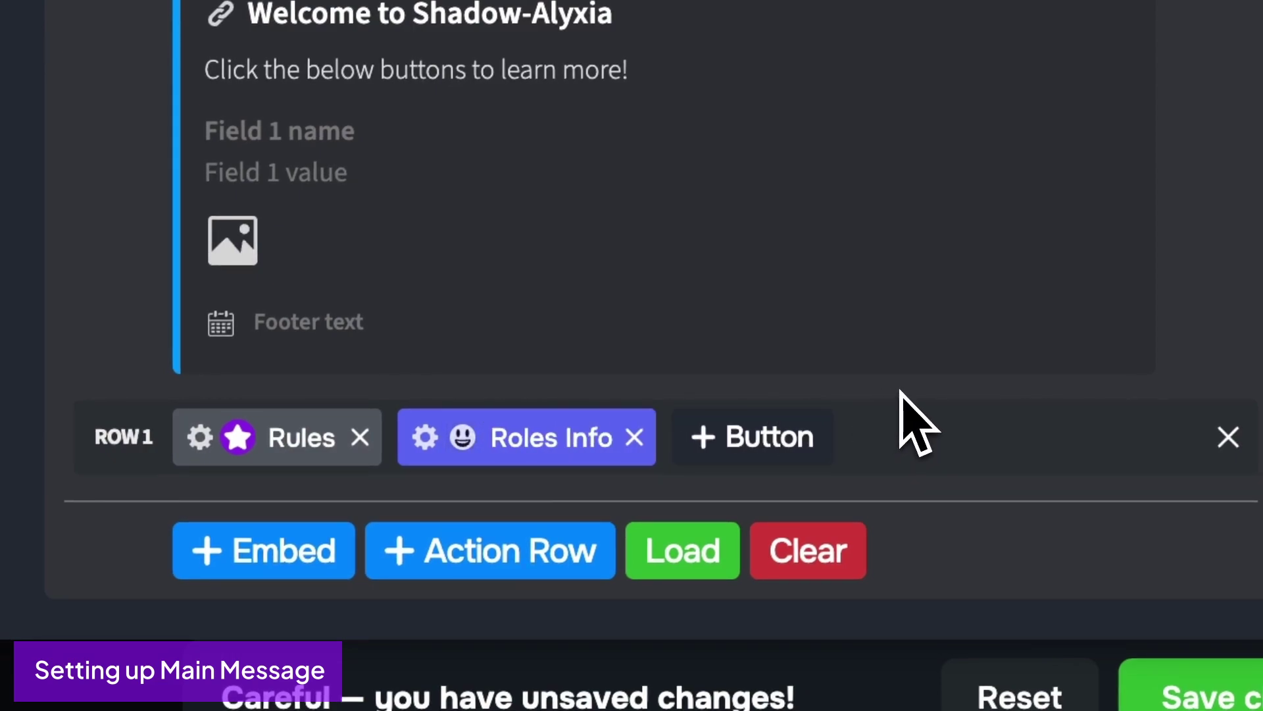
Assign a new action named "Roles Button" to the Roles Info button
click(426, 438)
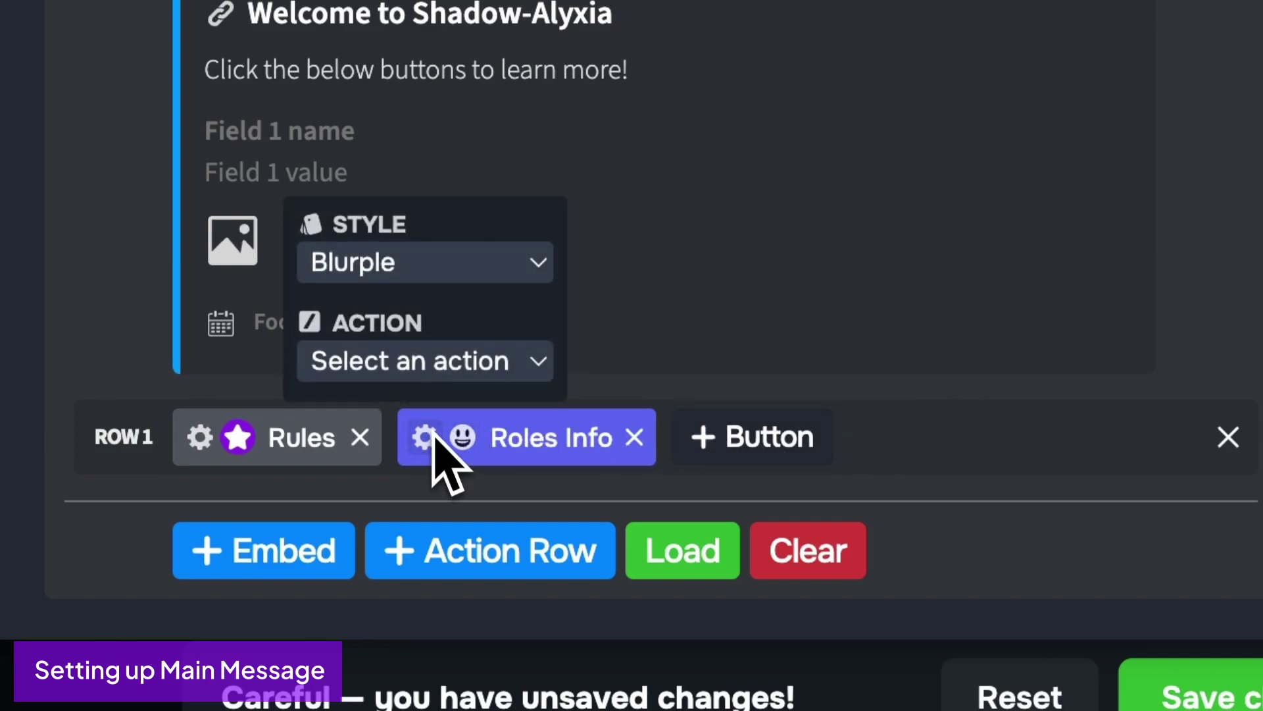
click(438, 361)
click(404, 402)
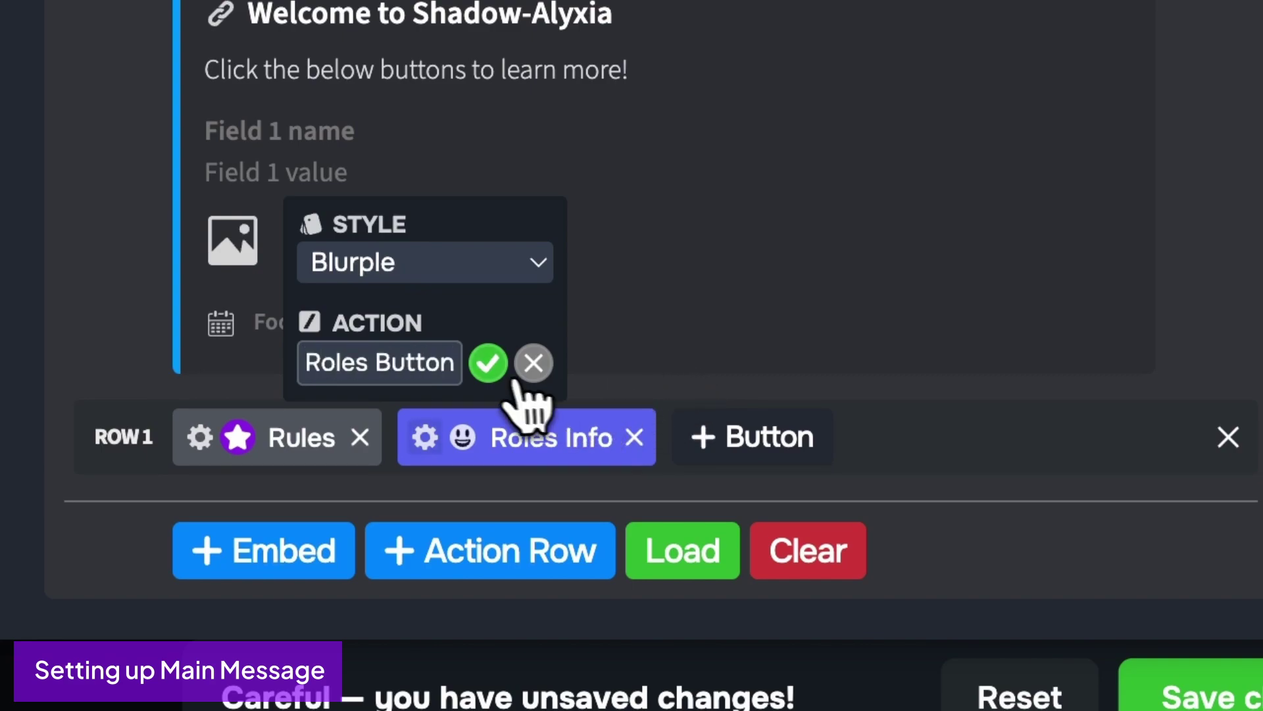
click(490, 364)
Set the Roles Info button's style to Green and give it the purple checkmark emoji
click(425, 269)
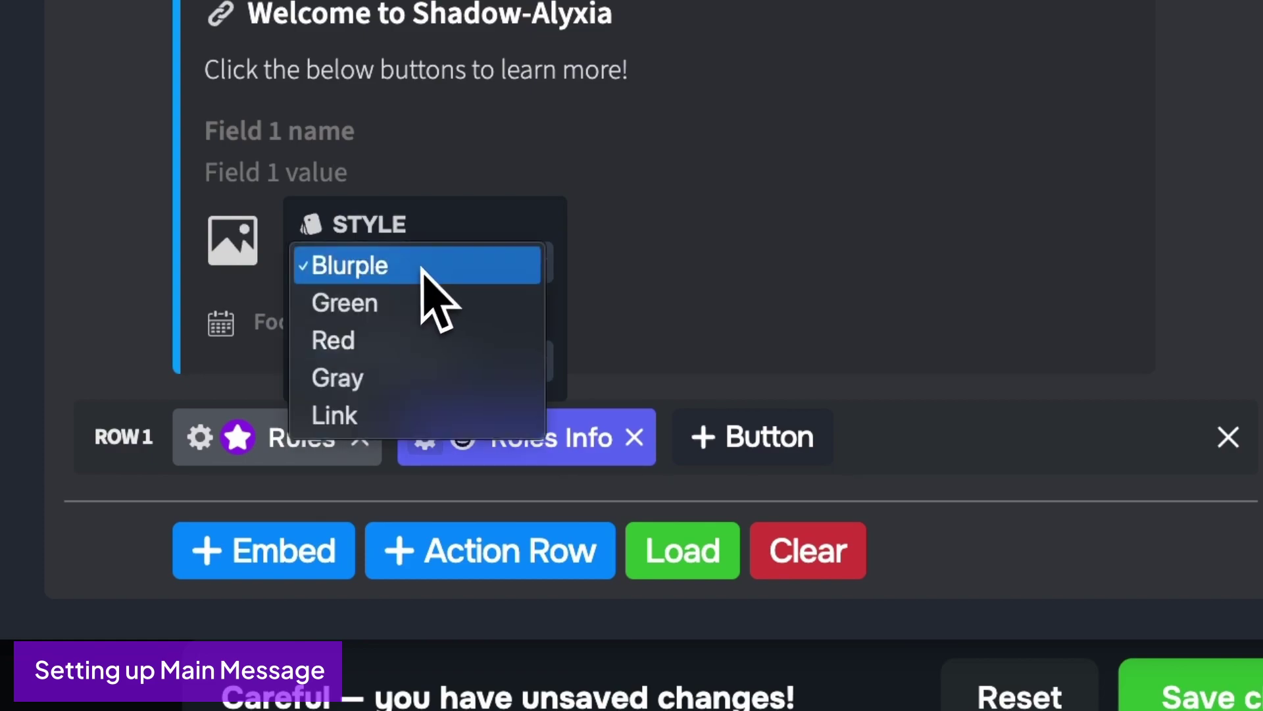
click(395, 310)
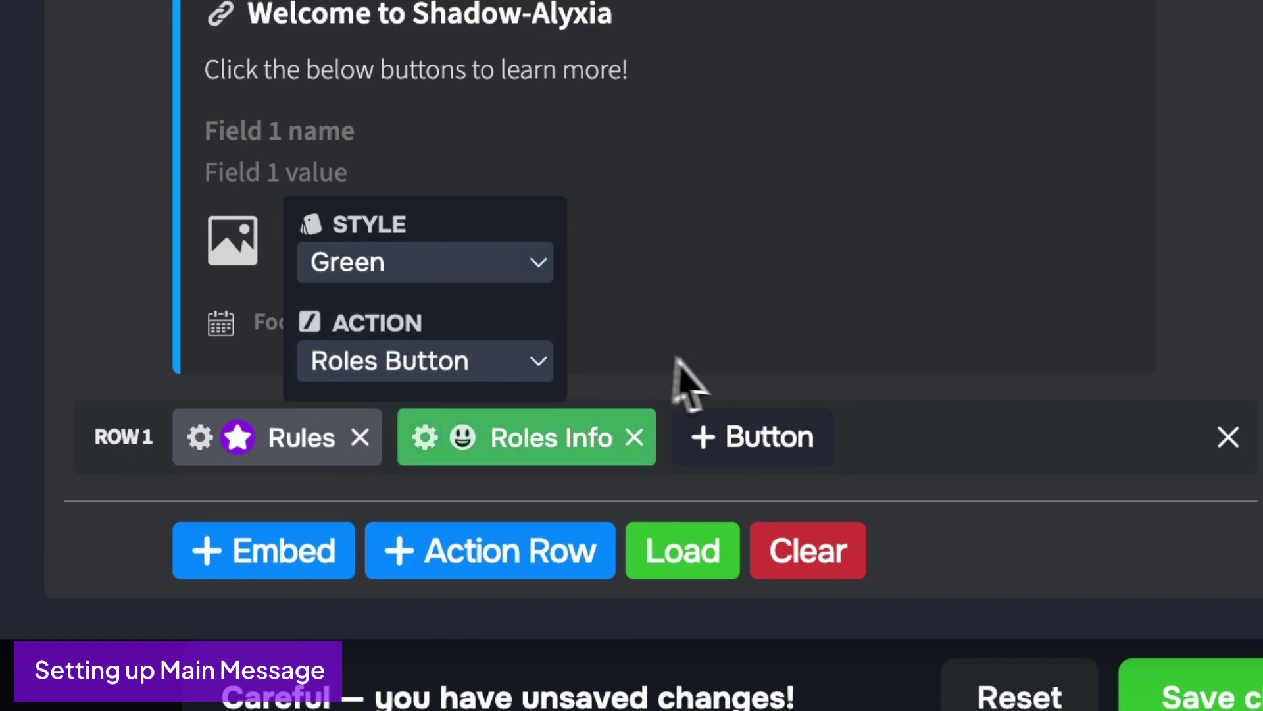
click(463, 437)
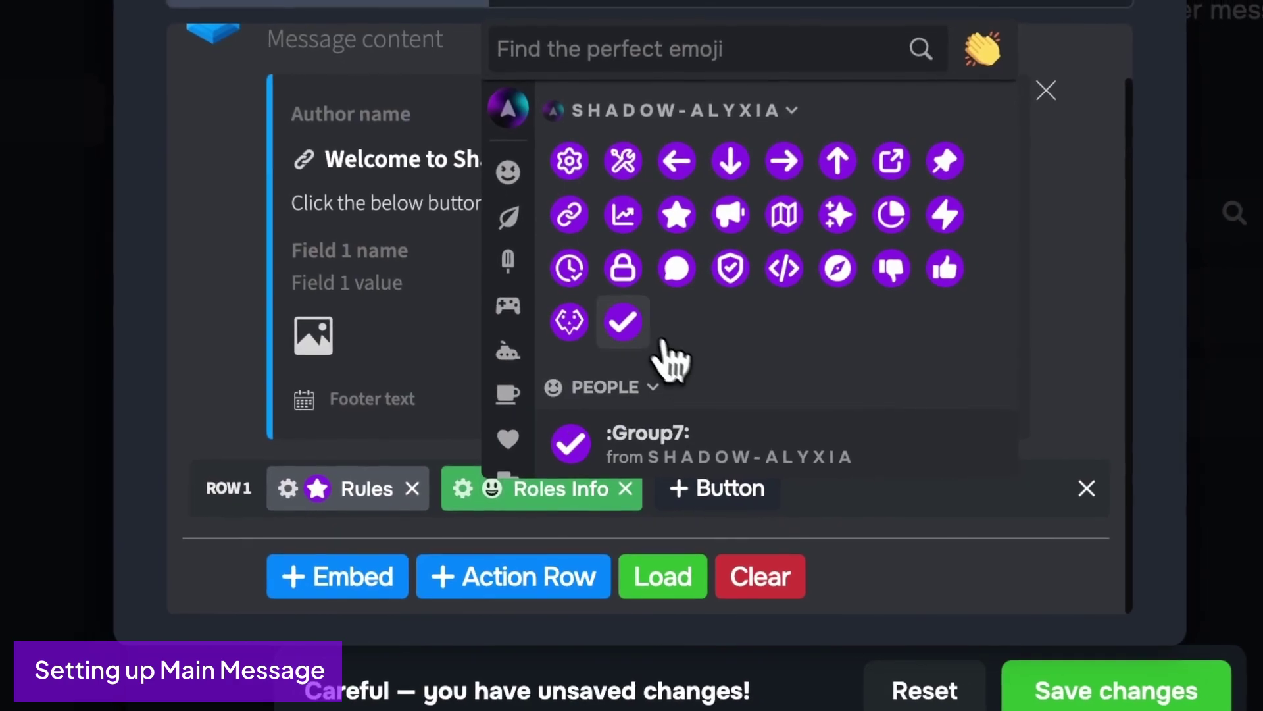
click(625, 323)
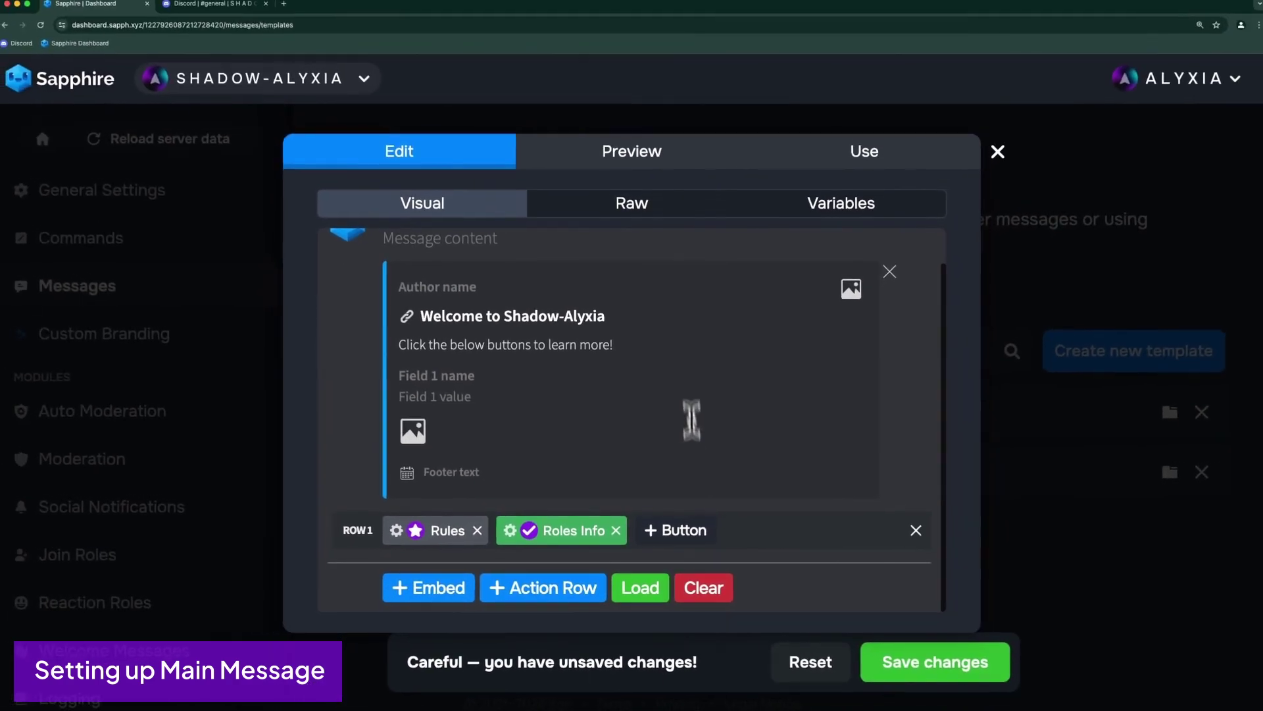
Preview the main message, save the changes and close the template editor
click(648, 158)
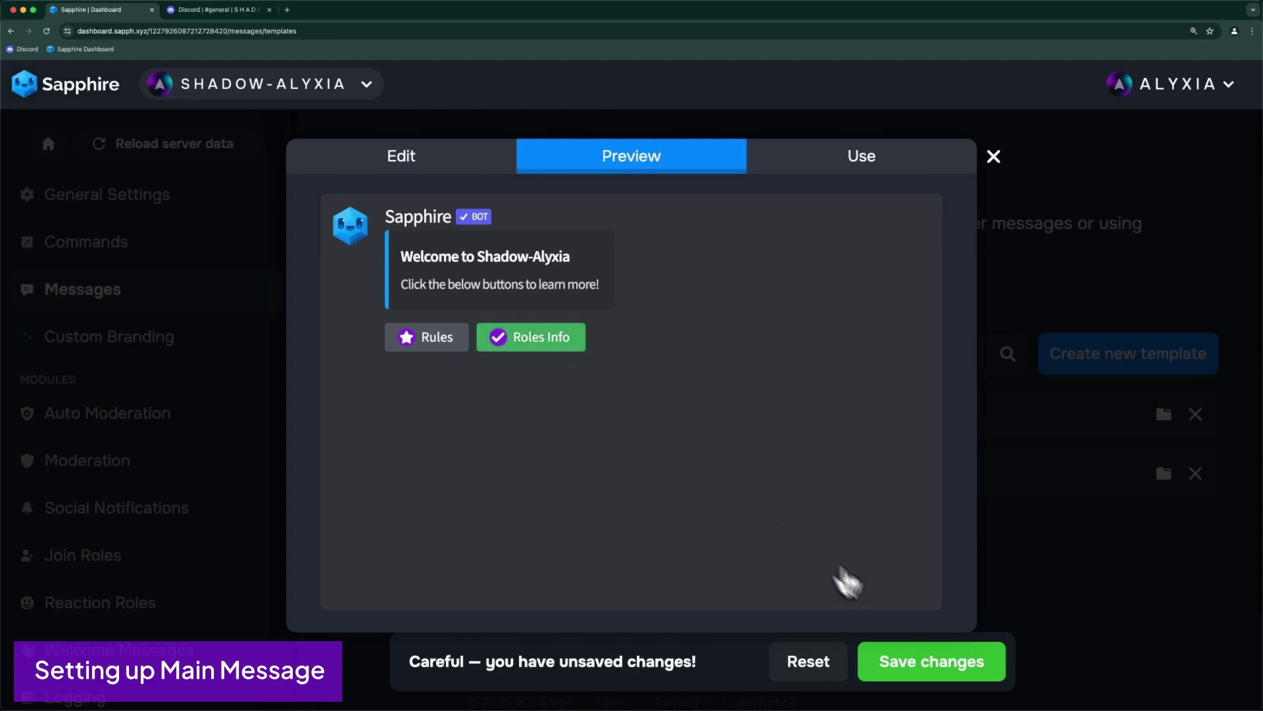
click(934, 674)
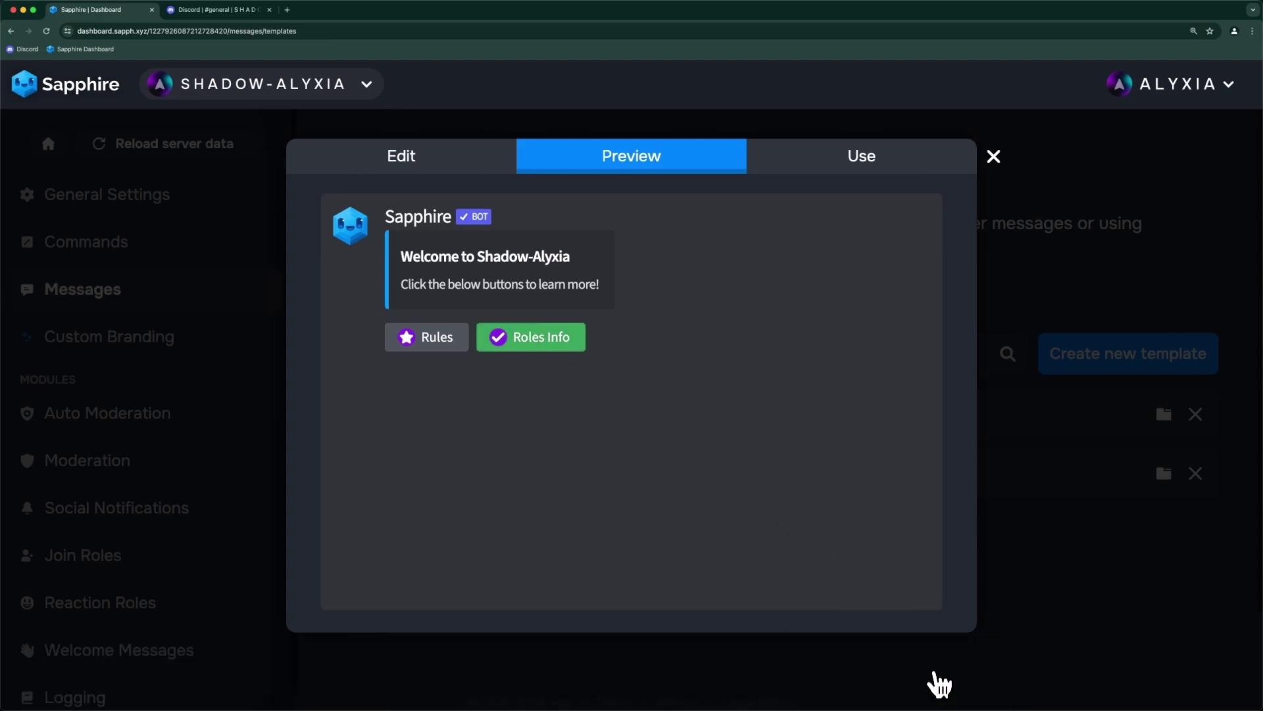
click(995, 158)
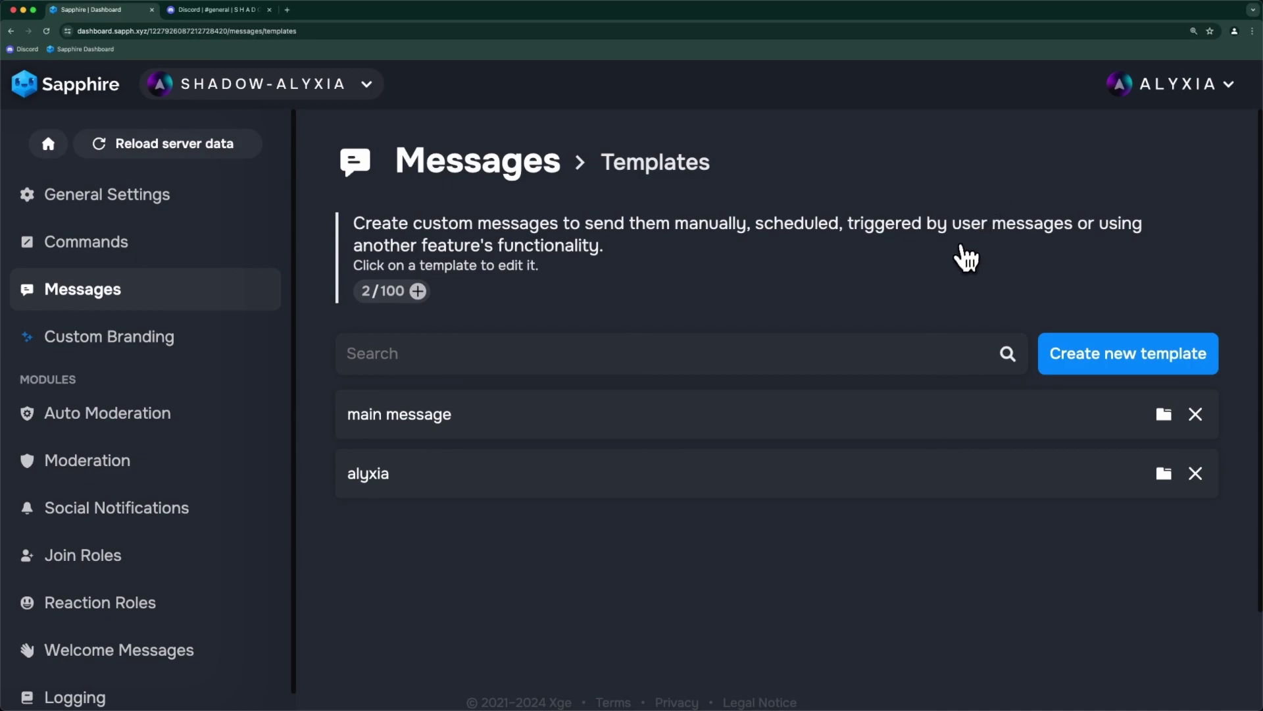
Create another template named "rules message" and clear its default content
click(1085, 372)
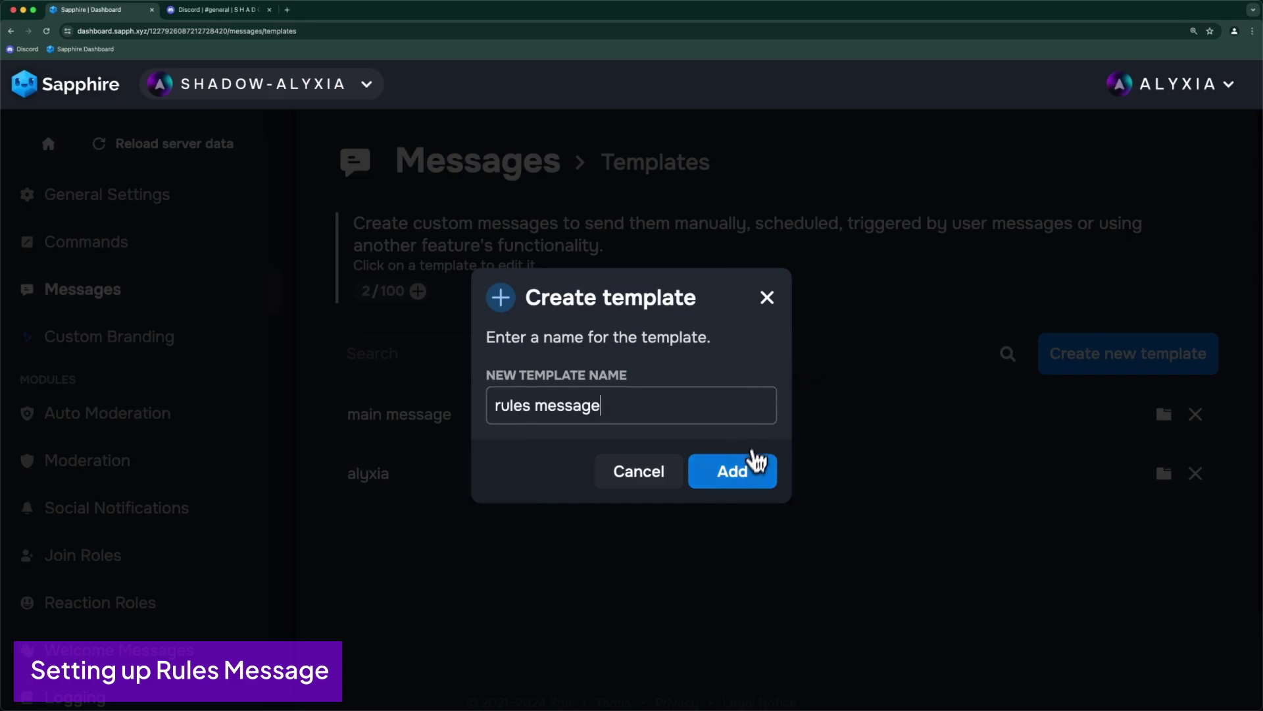
click(754, 461)
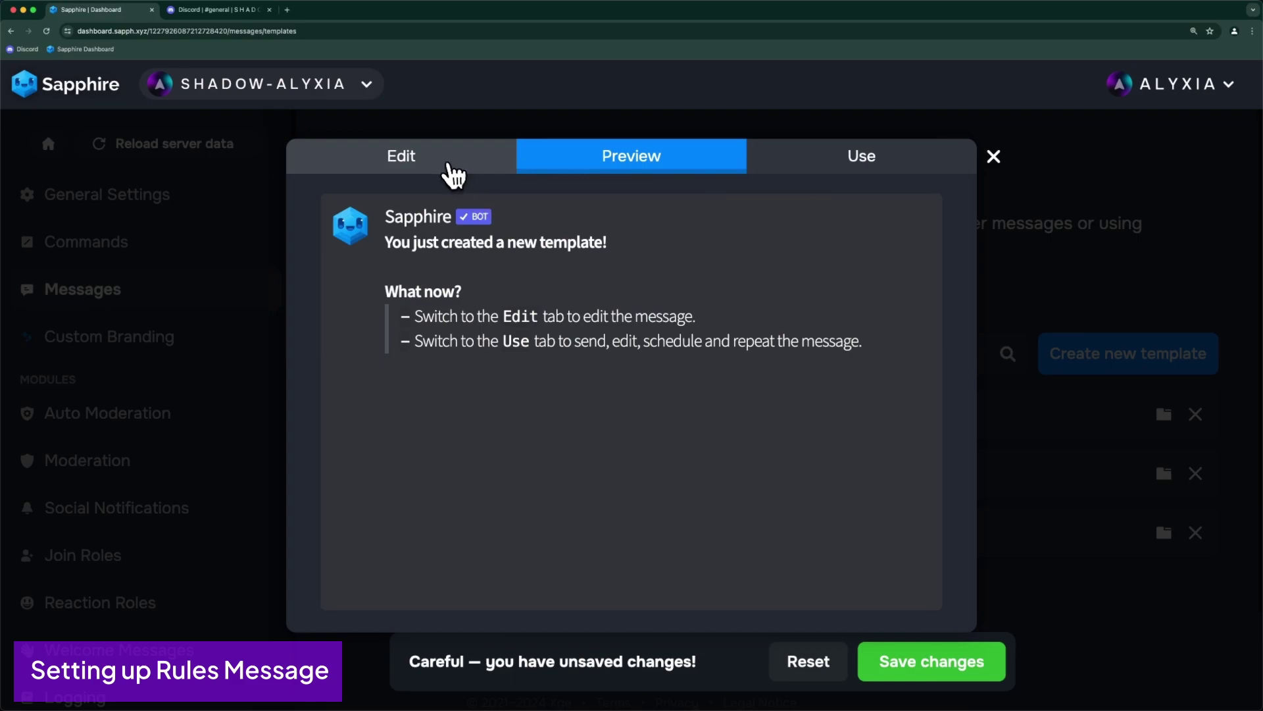
click(447, 166)
click(683, 458)
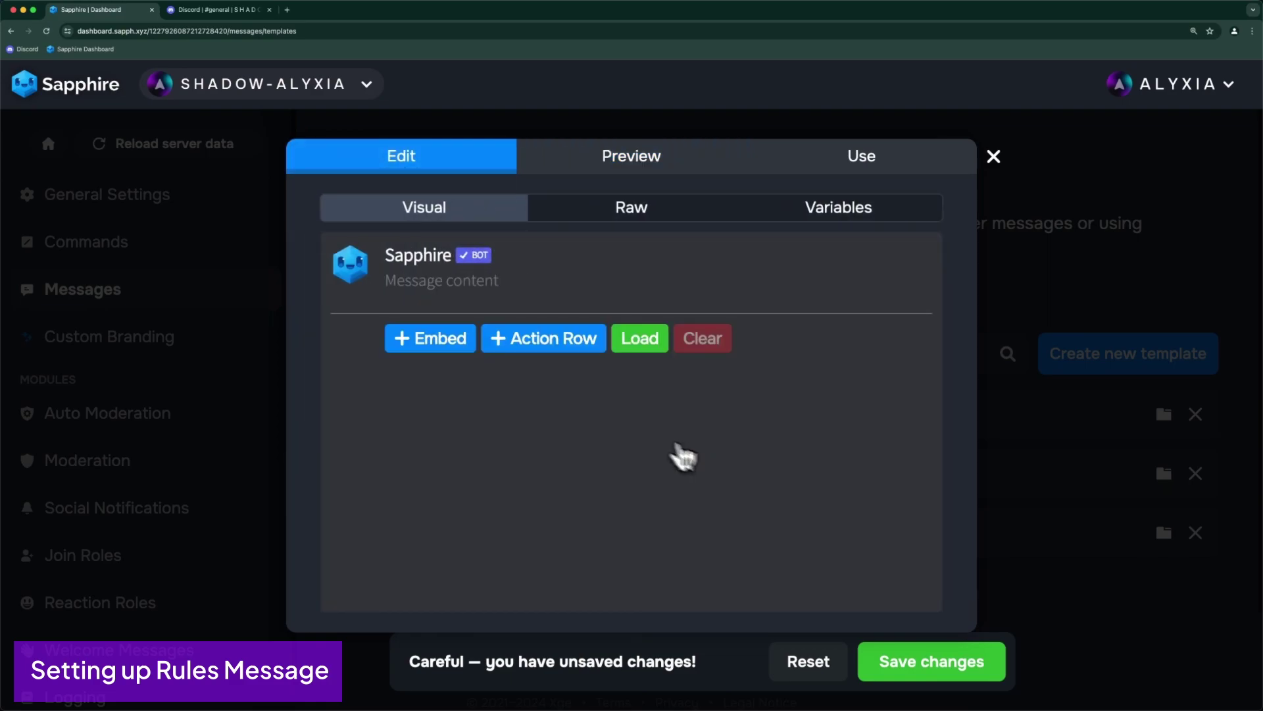
Add an embed titled "Server Rules" listing Rule A, Rule B and Rule C, and preview it before closing the editor
click(464, 348)
text(Server Rules)
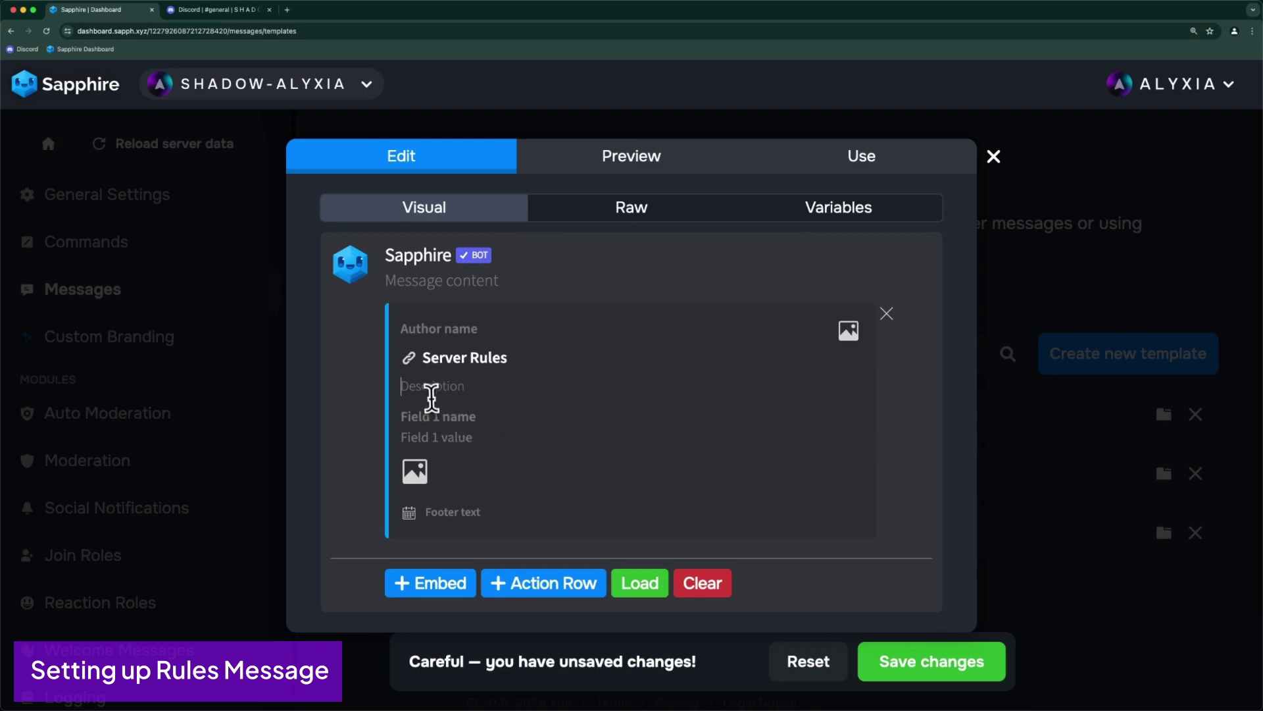
key(Return)
key(Return)
text(Rules)
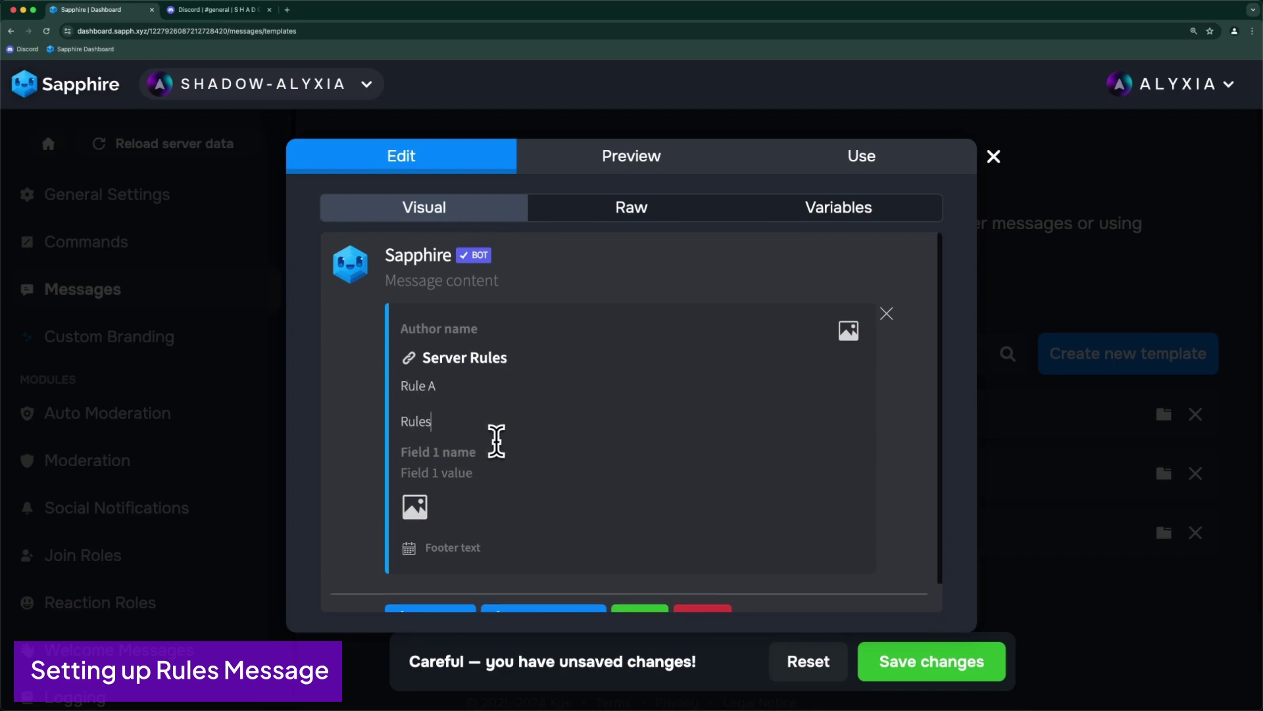
key(Return)
key(Return)
text(Rule C)
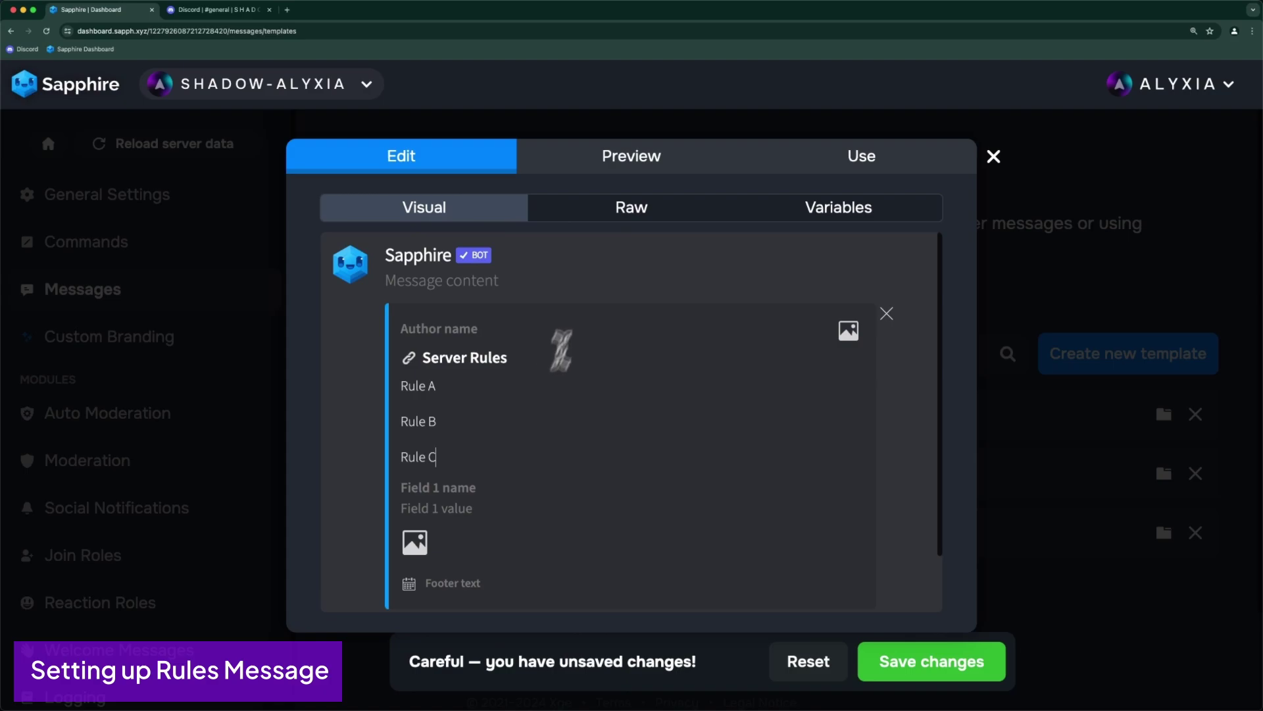
click(631, 164)
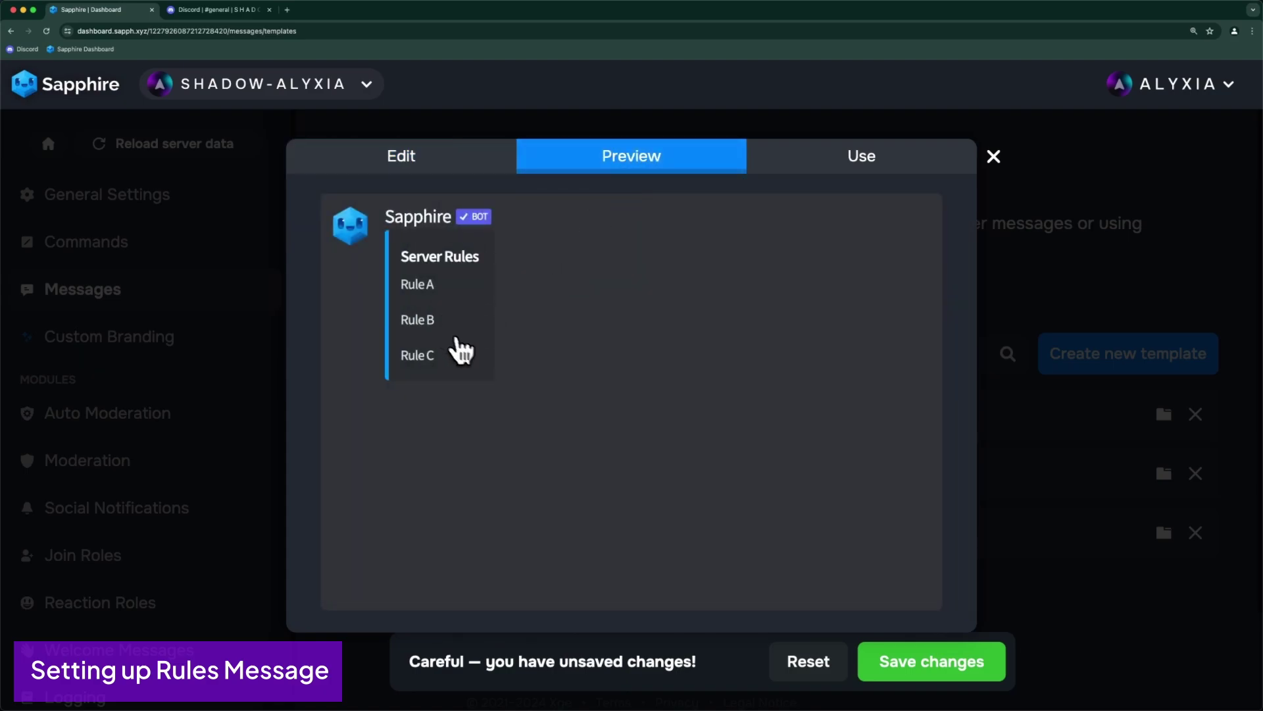
click(994, 159)
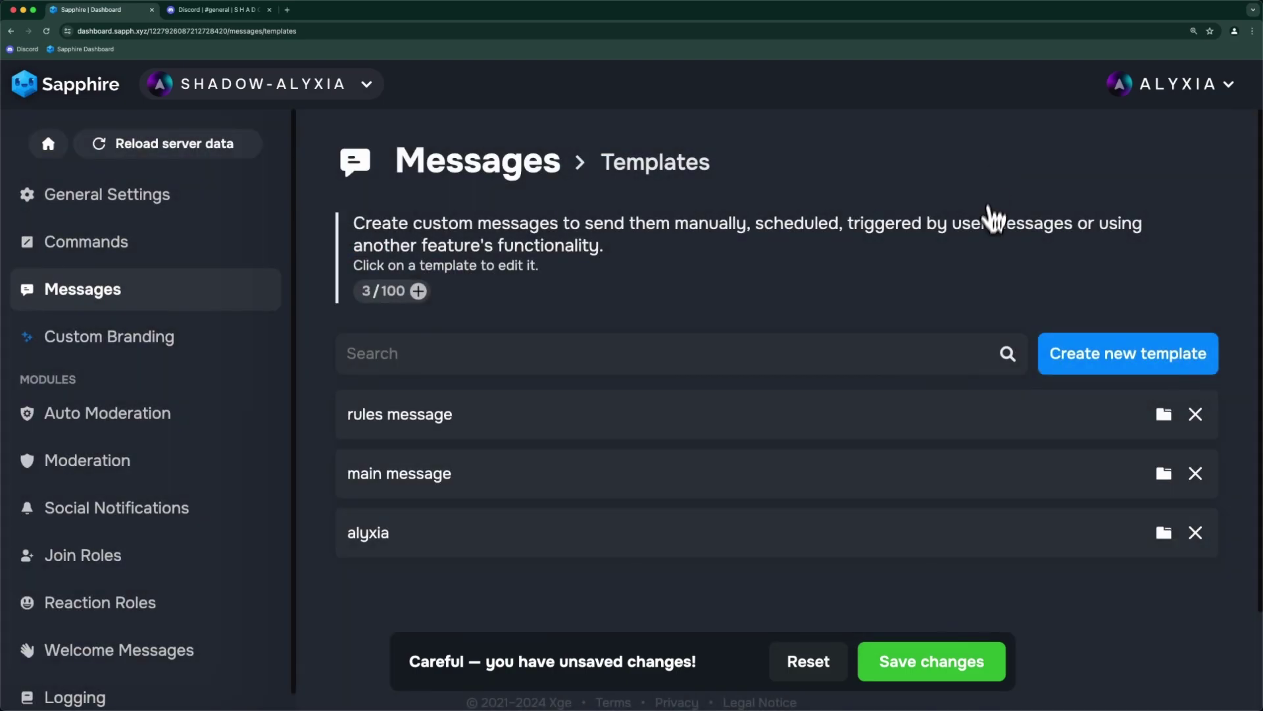
Create another template named "roles information message" and clear its default content
click(1095, 357)
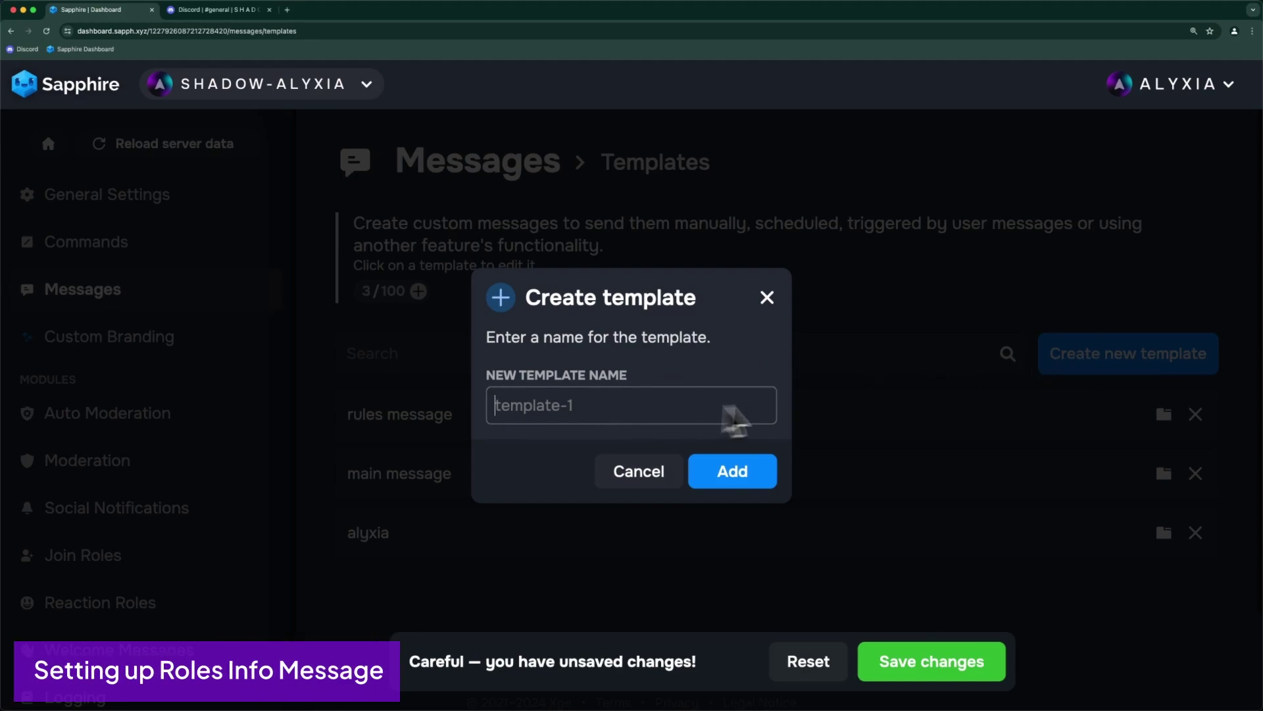
text(roles information message)
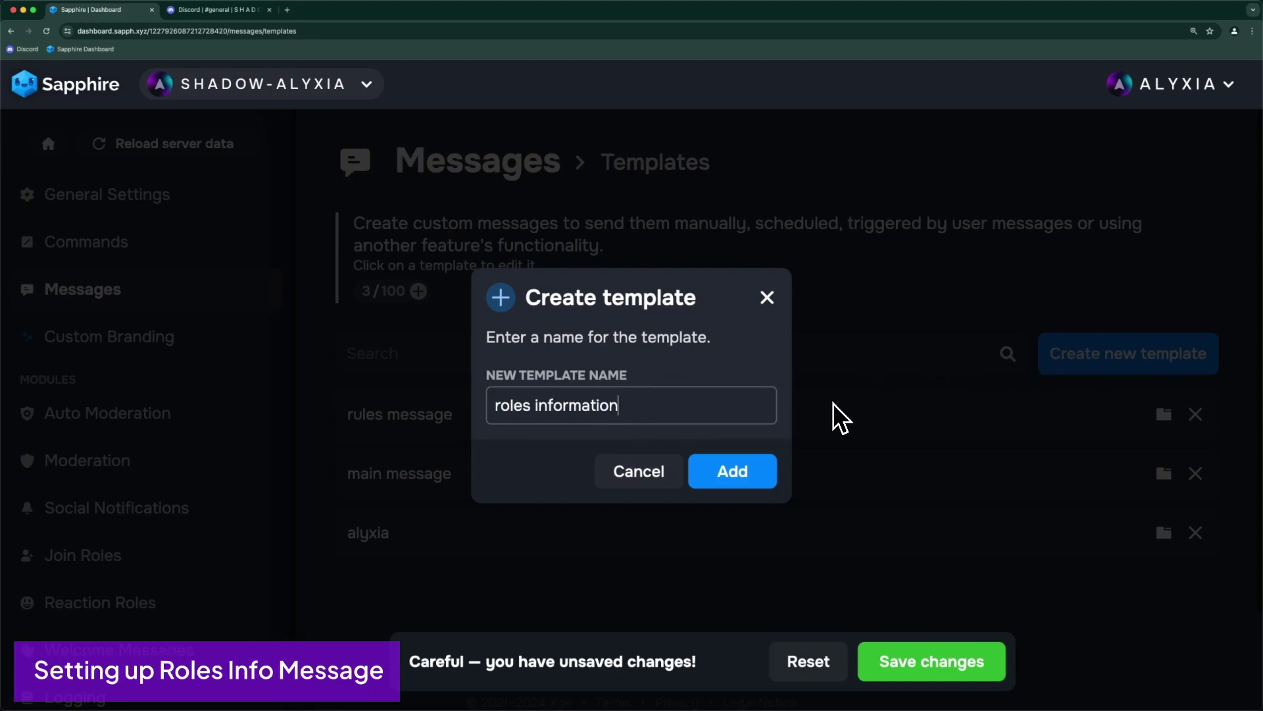
click(732, 471)
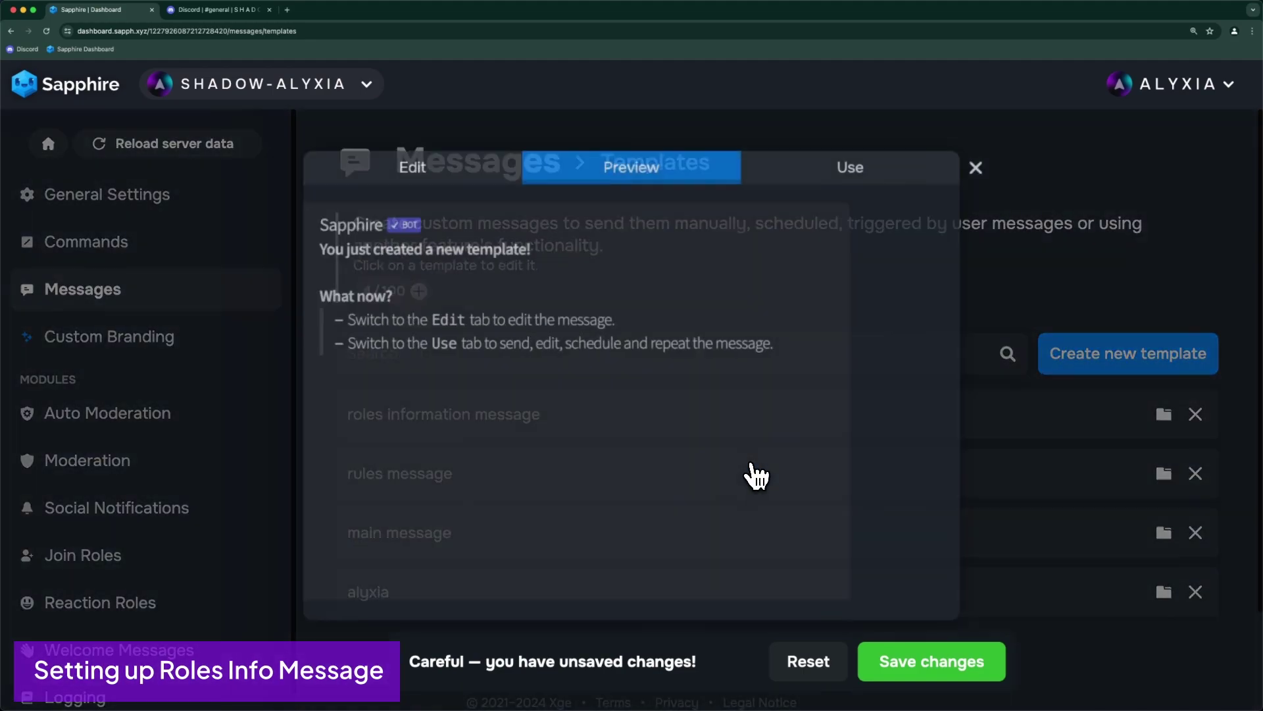
click(454, 165)
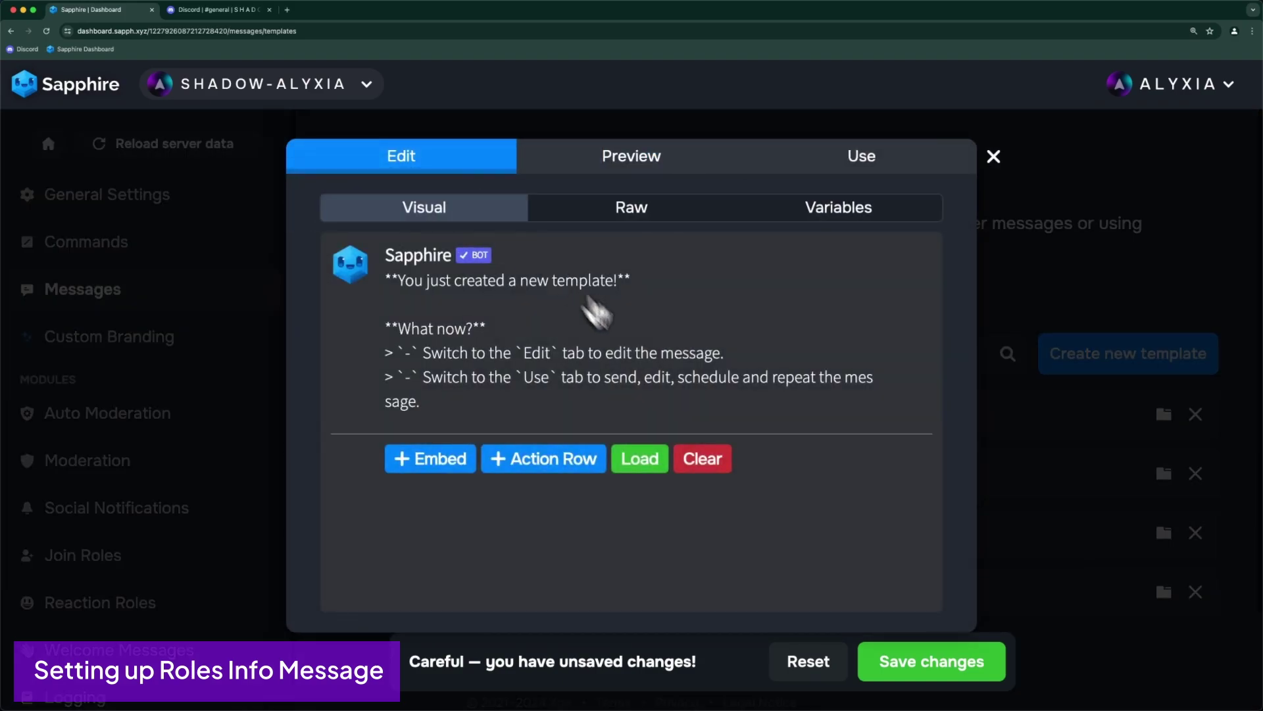
click(701, 461)
Add an embed titled "Roles Information" with a description listing Role 1, Role 2 and Role 3, separated by blank lines
click(430, 338)
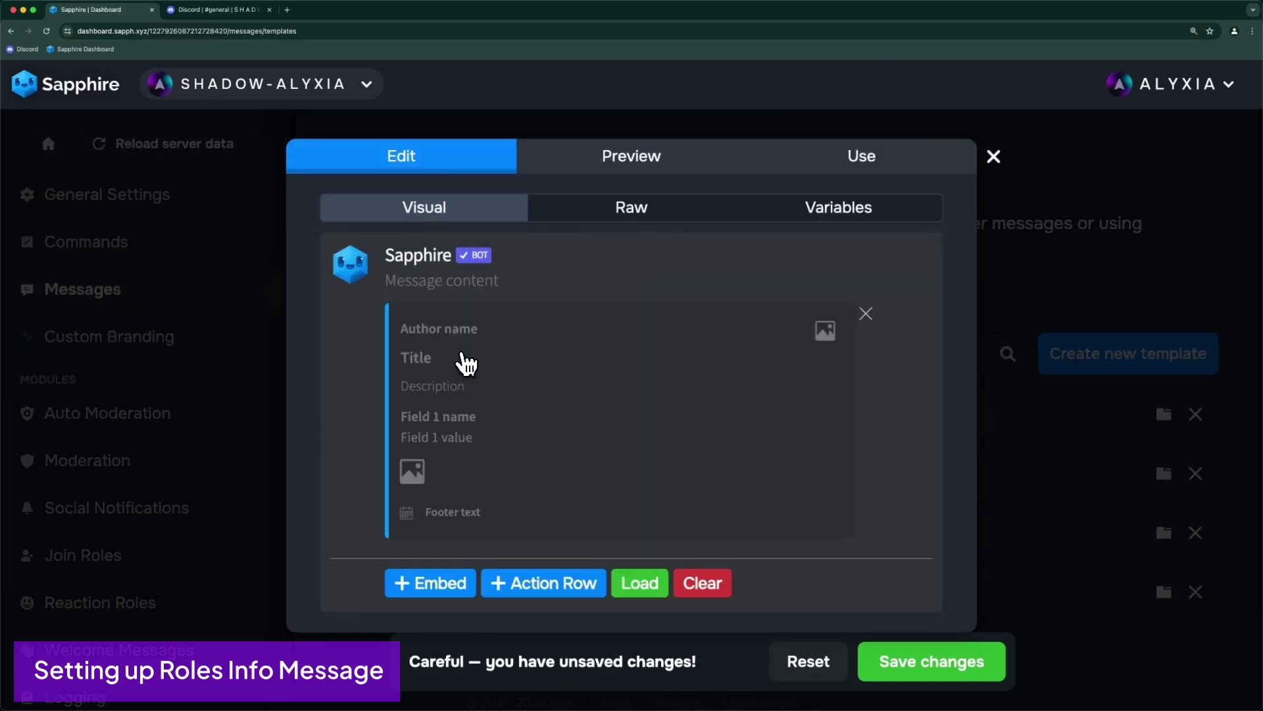
text(Roles Information)
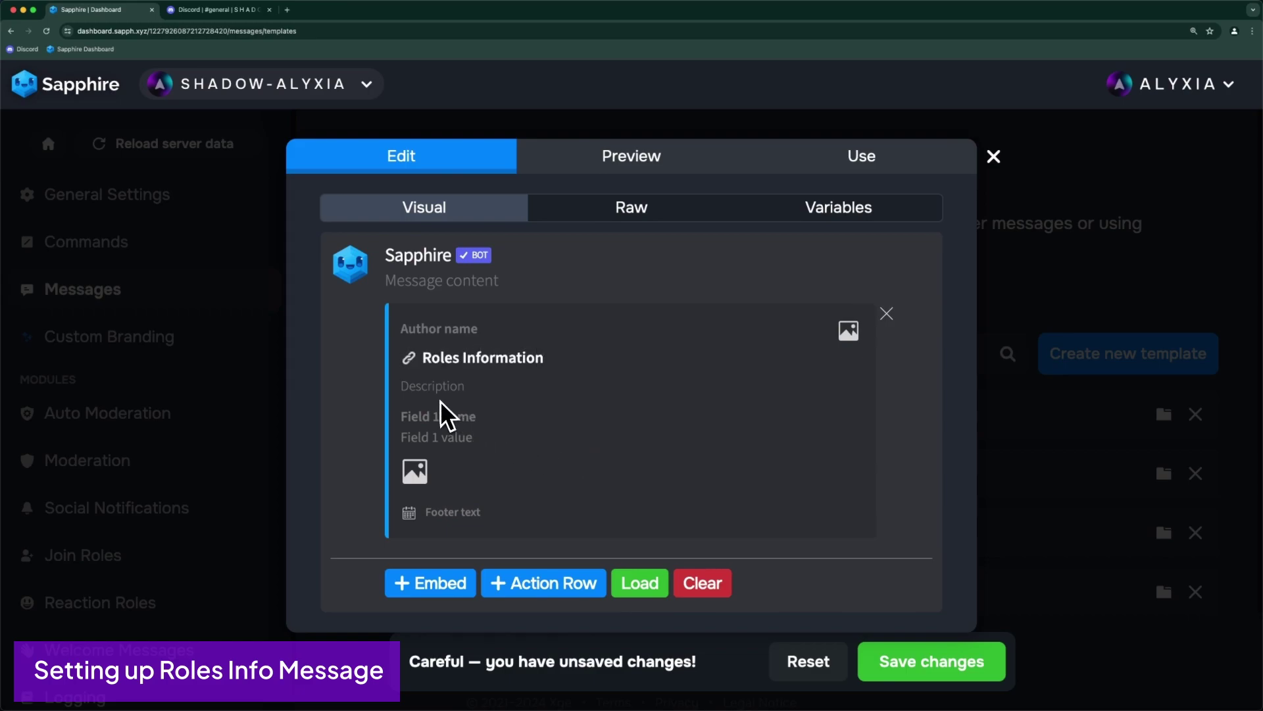
text(le 1)
key(Return)
key(Return)
text(Role 2)
key(Return)
key(Return)
text(R)
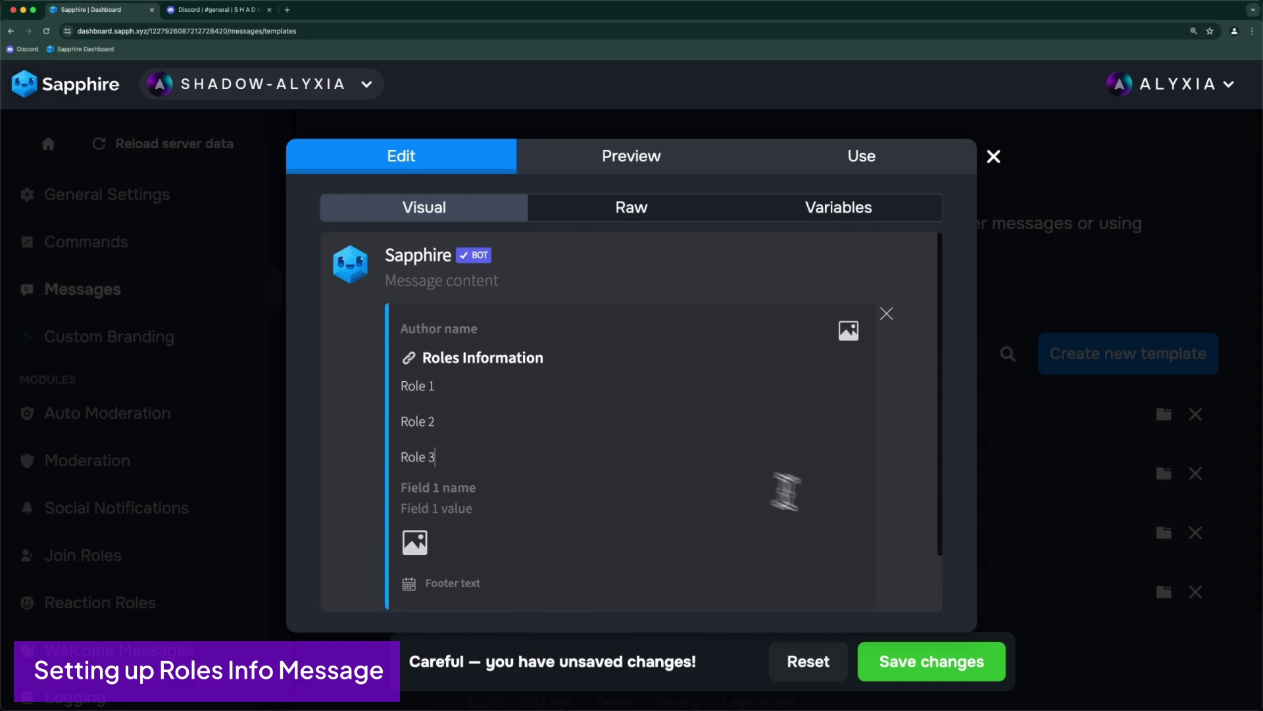
Save the changes, preview the roles information message and close the template editor
click(929, 667)
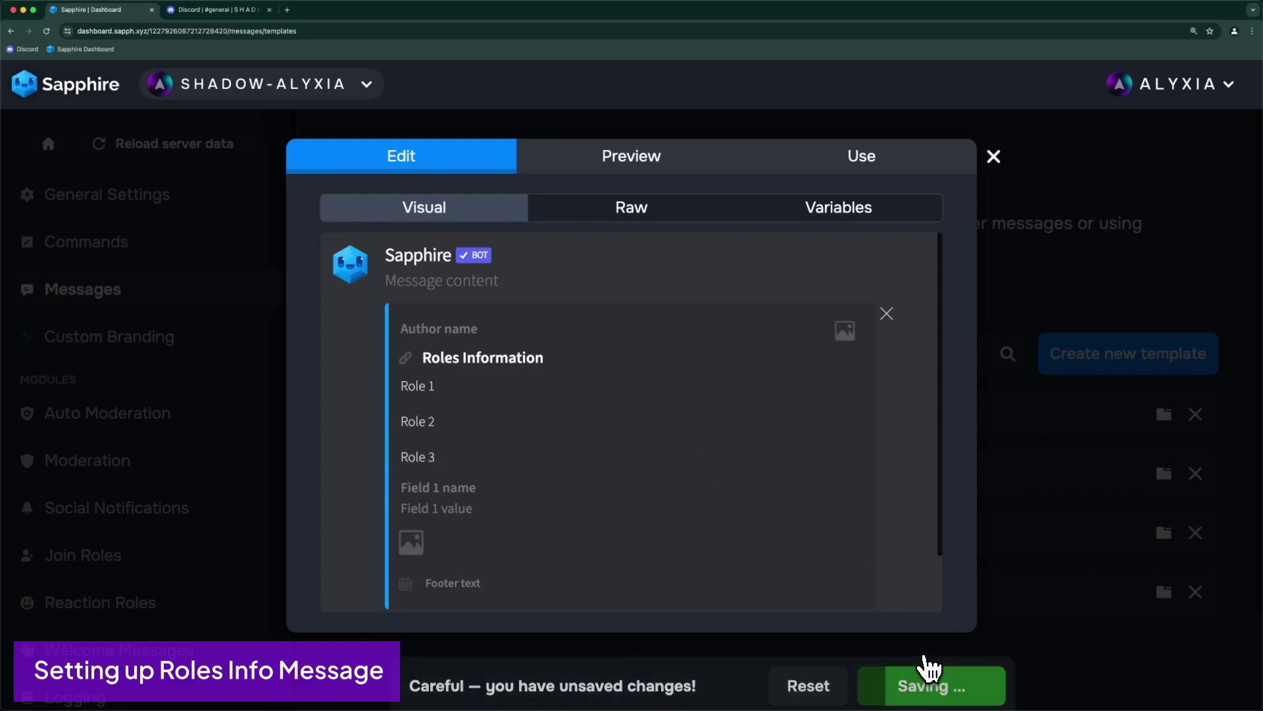
click(627, 165)
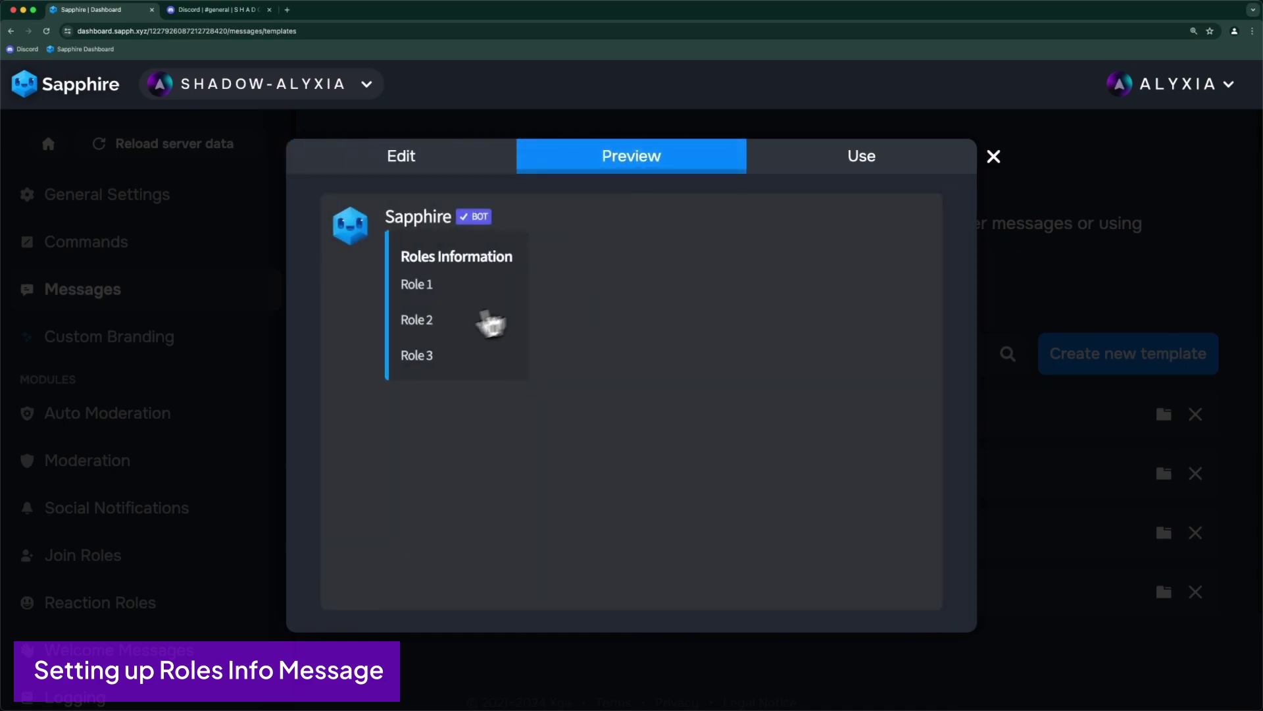
click(994, 160)
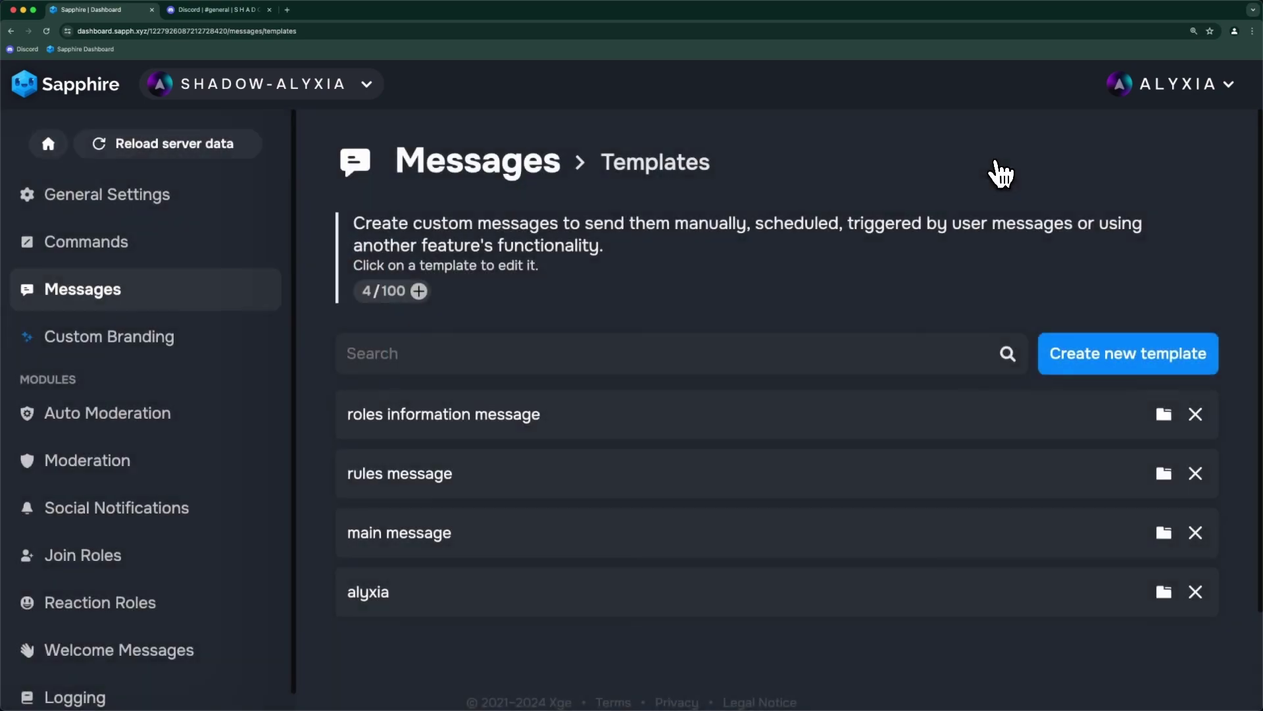
In the message components, give the custom Rules Button a Send message action that uses the "rules message" template
click(107, 296)
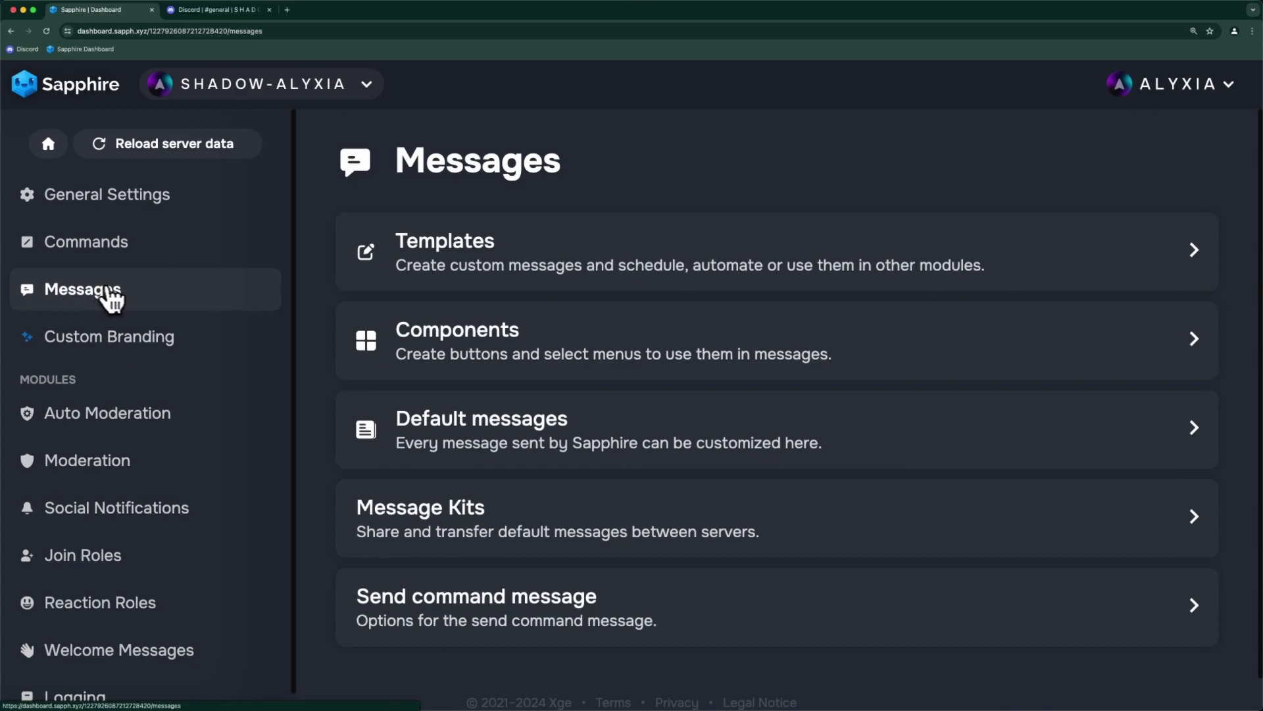
click(563, 341)
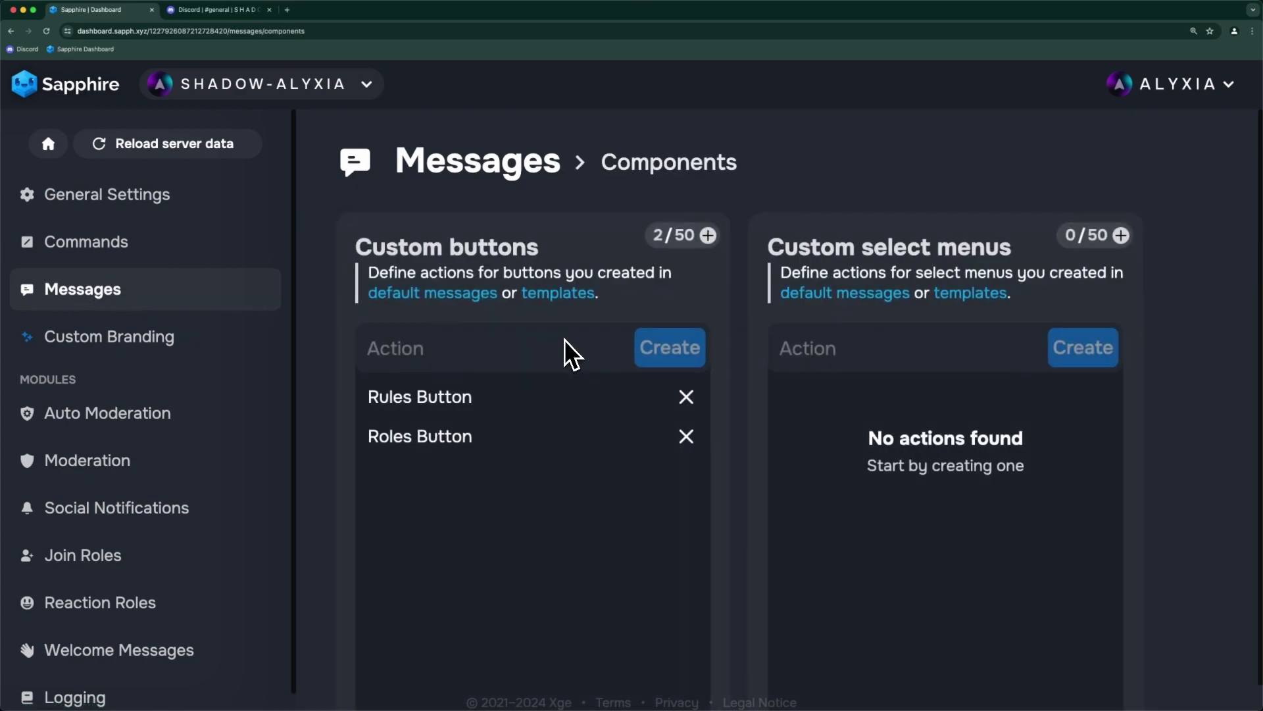
click(415, 398)
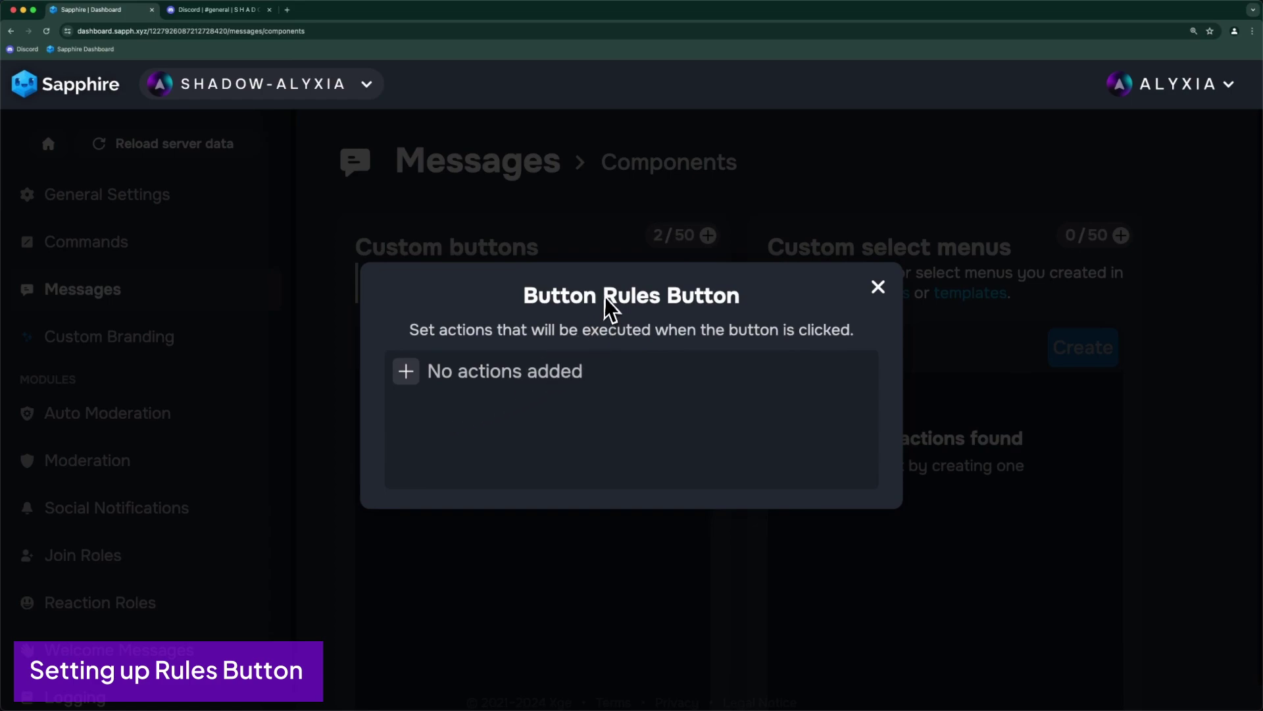
click(406, 371)
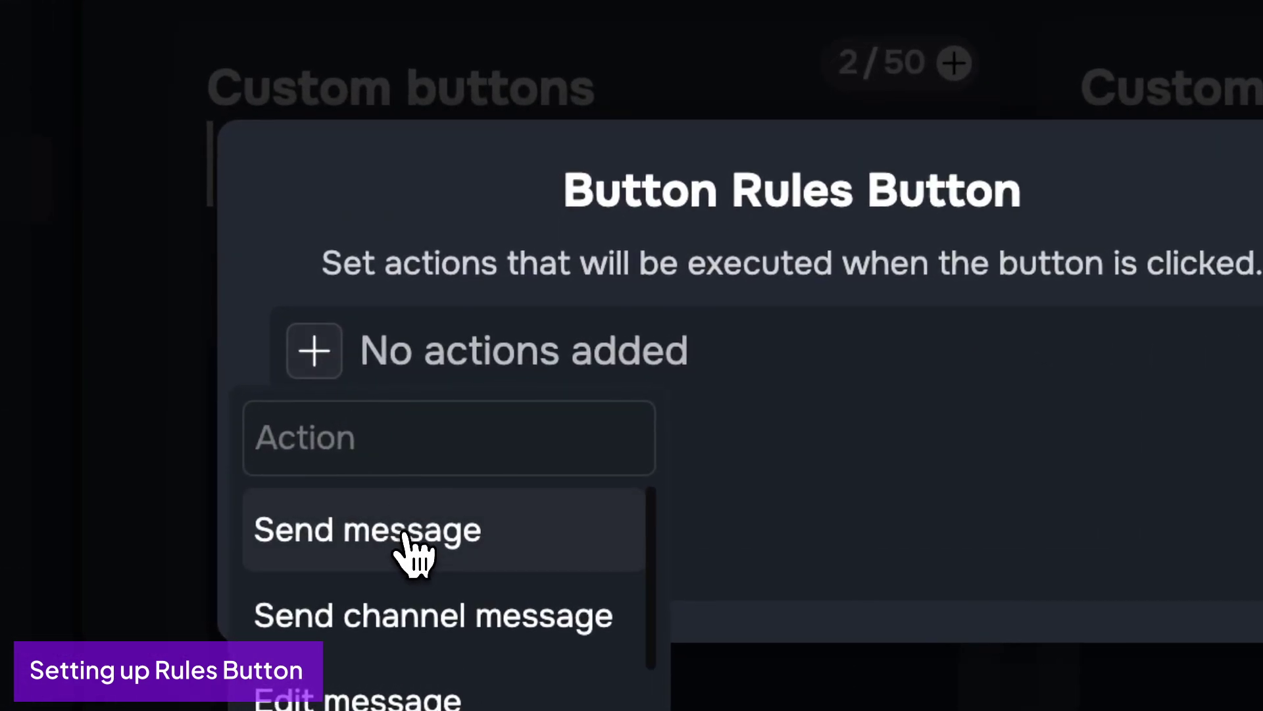
click(406, 534)
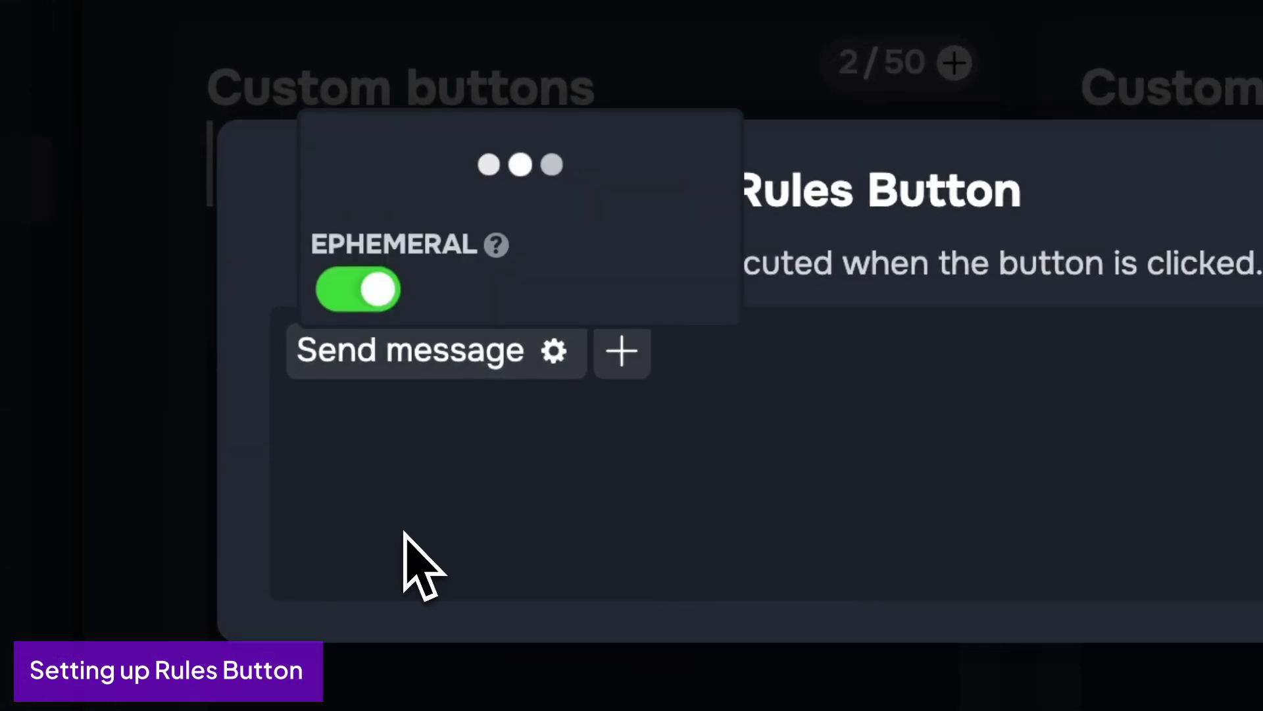
click(567, 192)
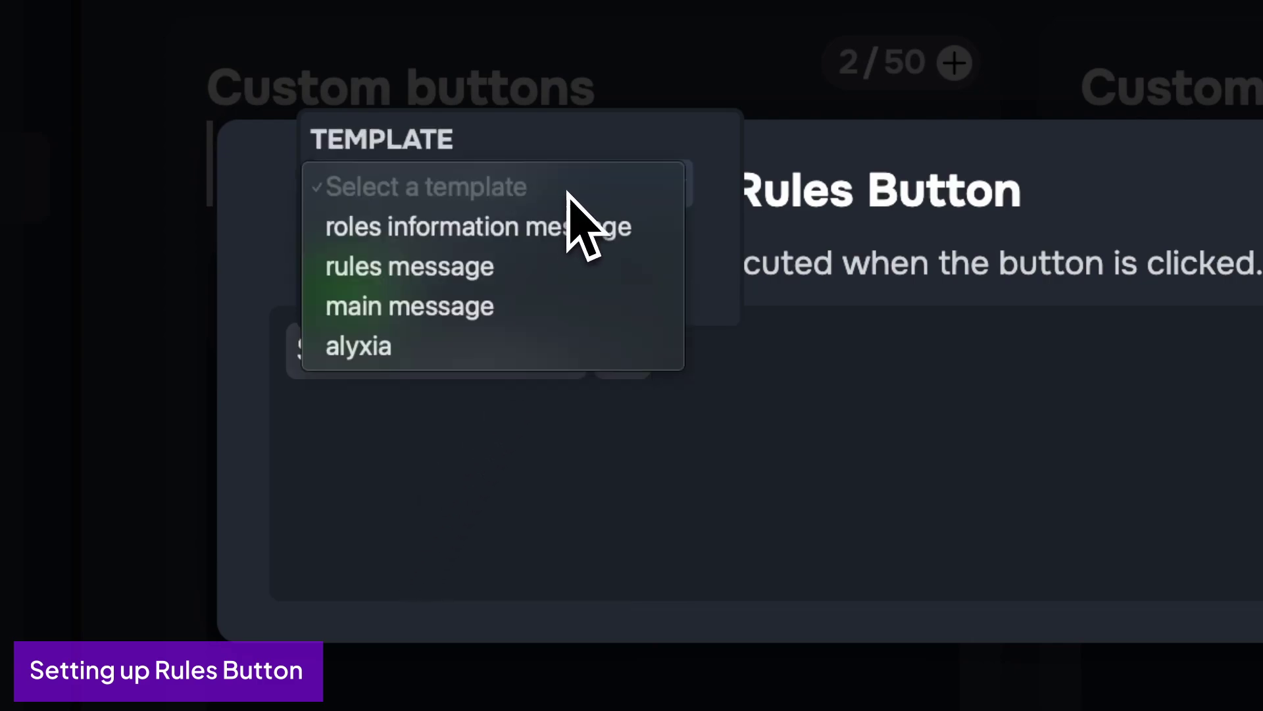
click(536, 268)
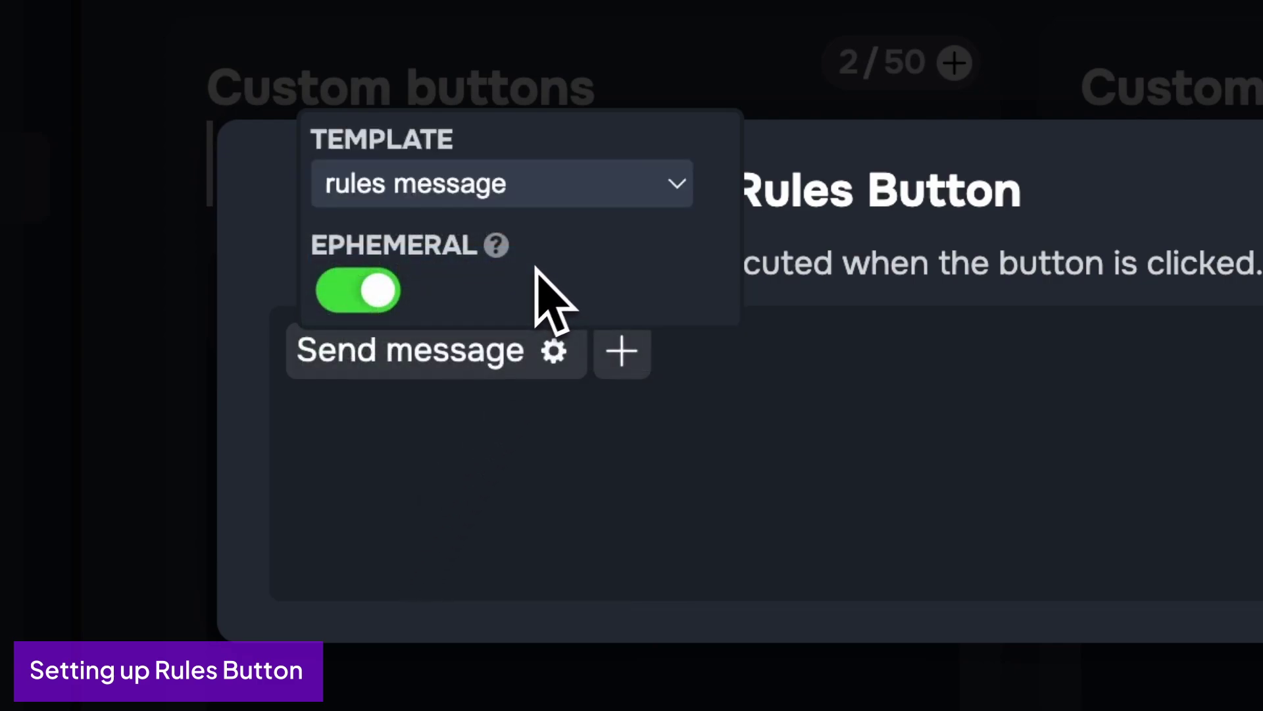
click(1000, 387)
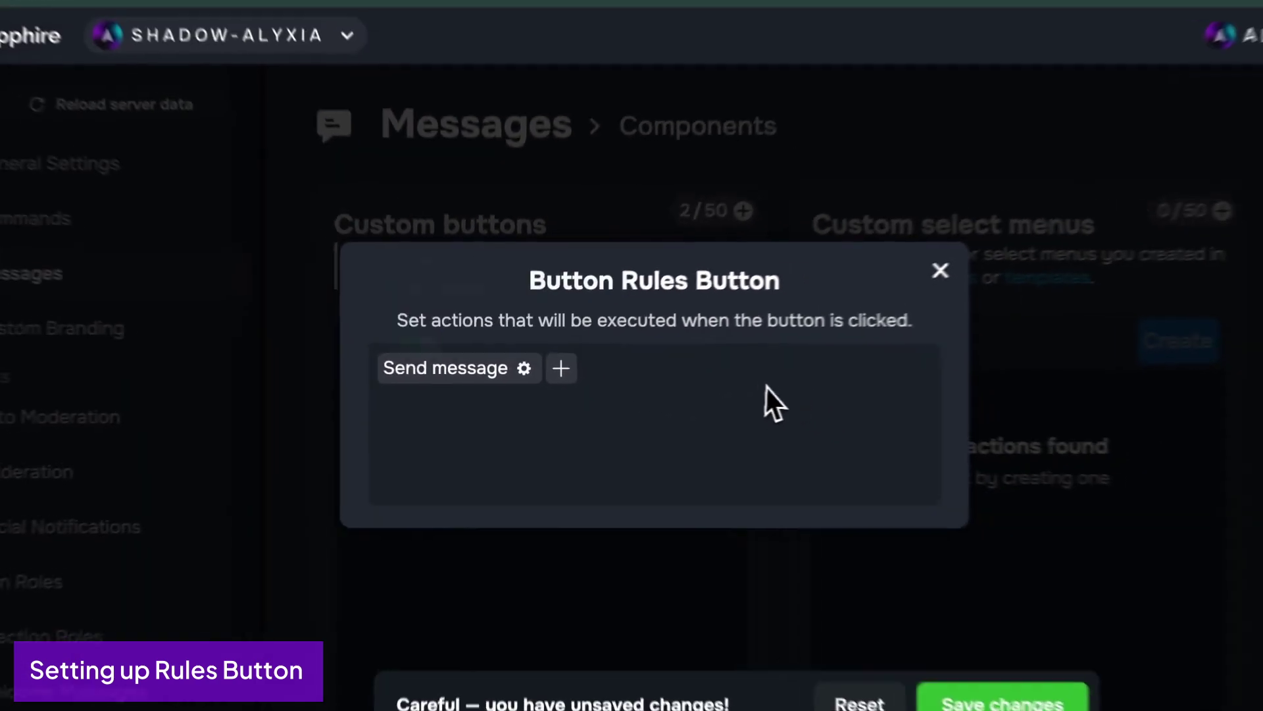
click(940, 271)
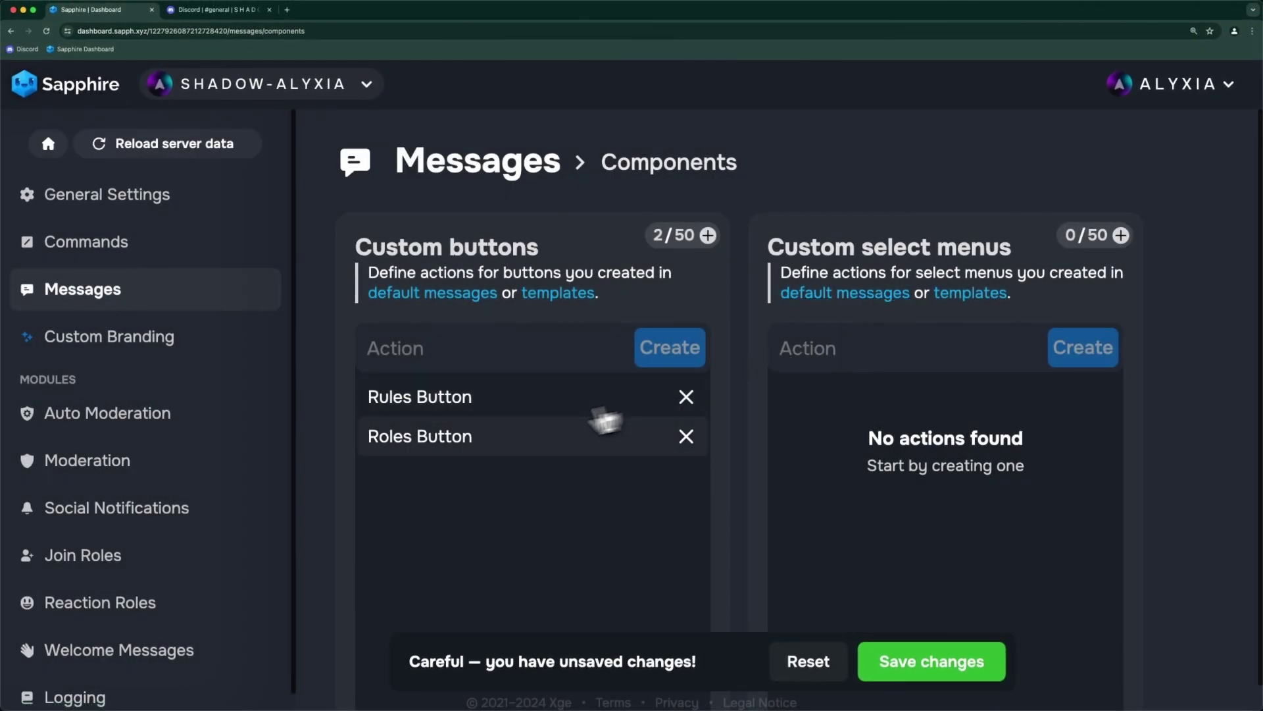
Give the Roles Button a Send message action using the "roles information message" template, and save the changes
click(465, 437)
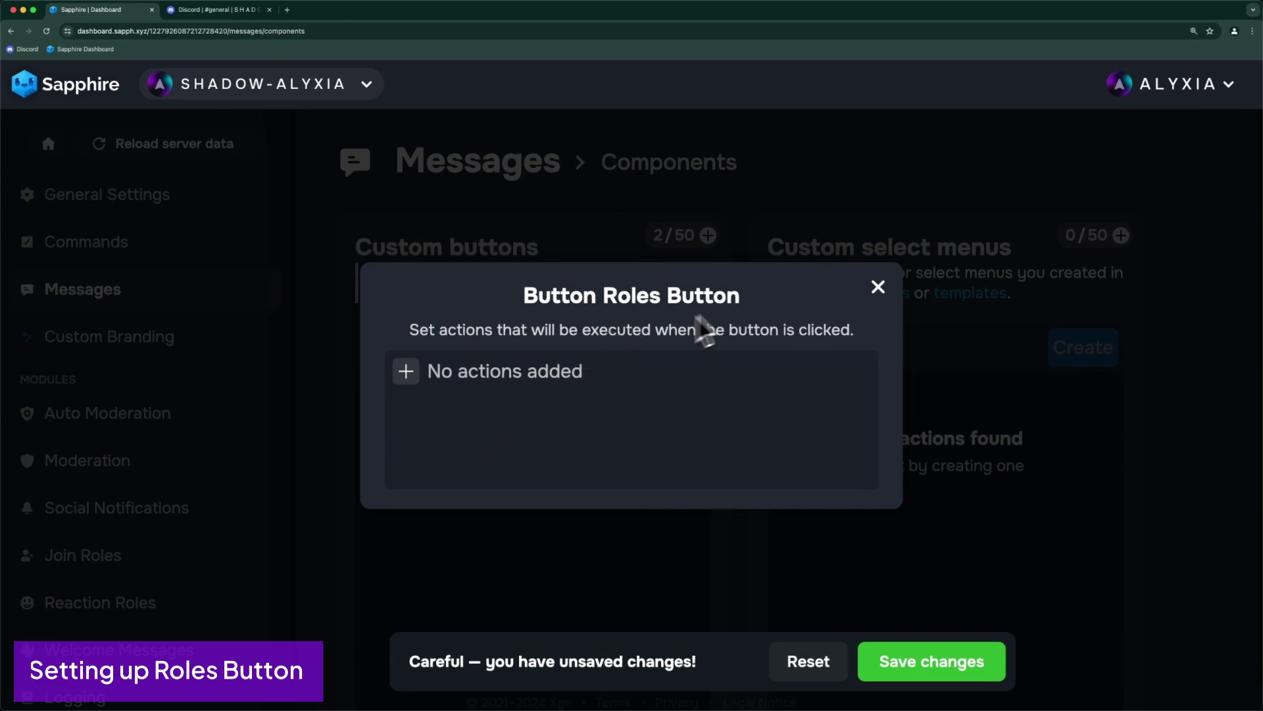
click(409, 374)
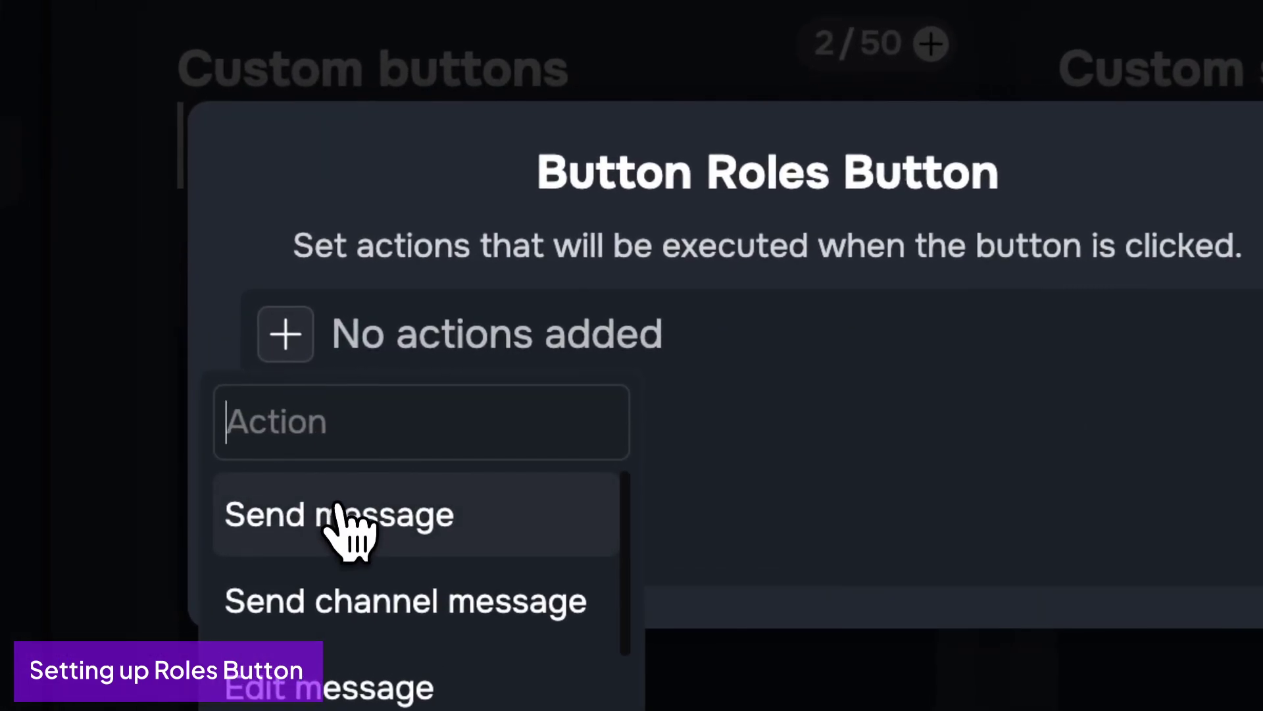
click(447, 456)
click(580, 176)
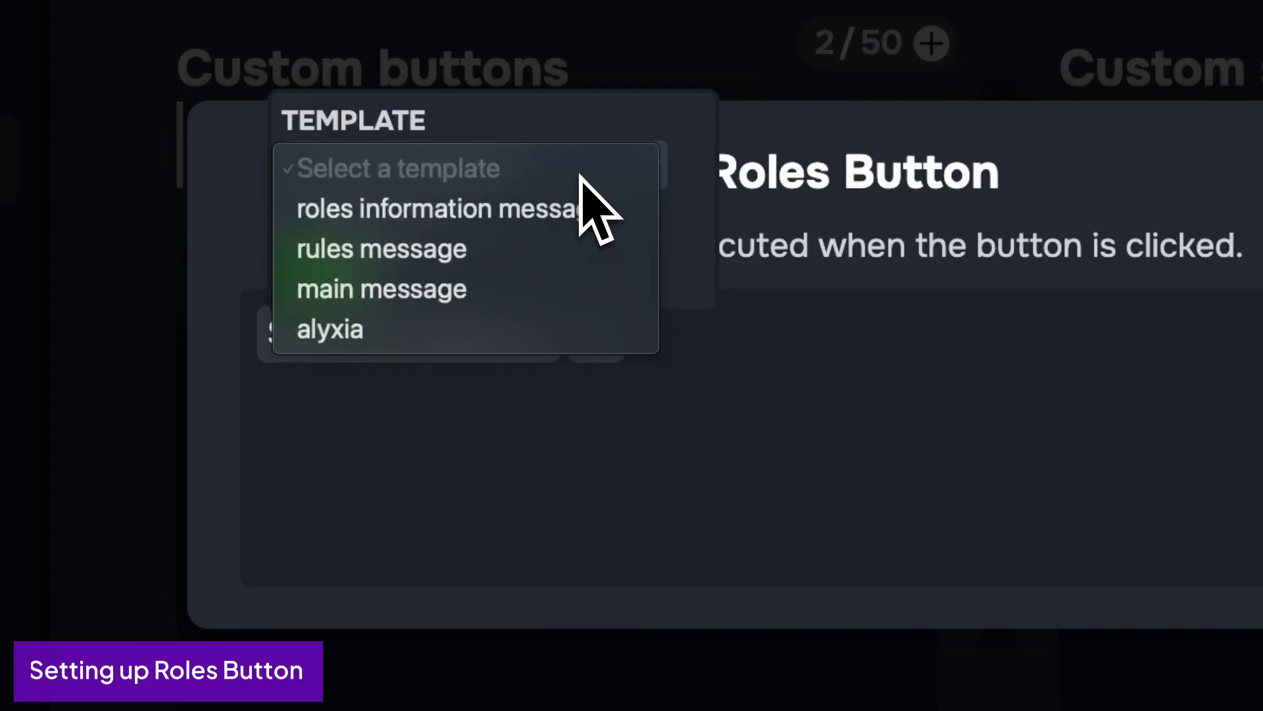
click(483, 209)
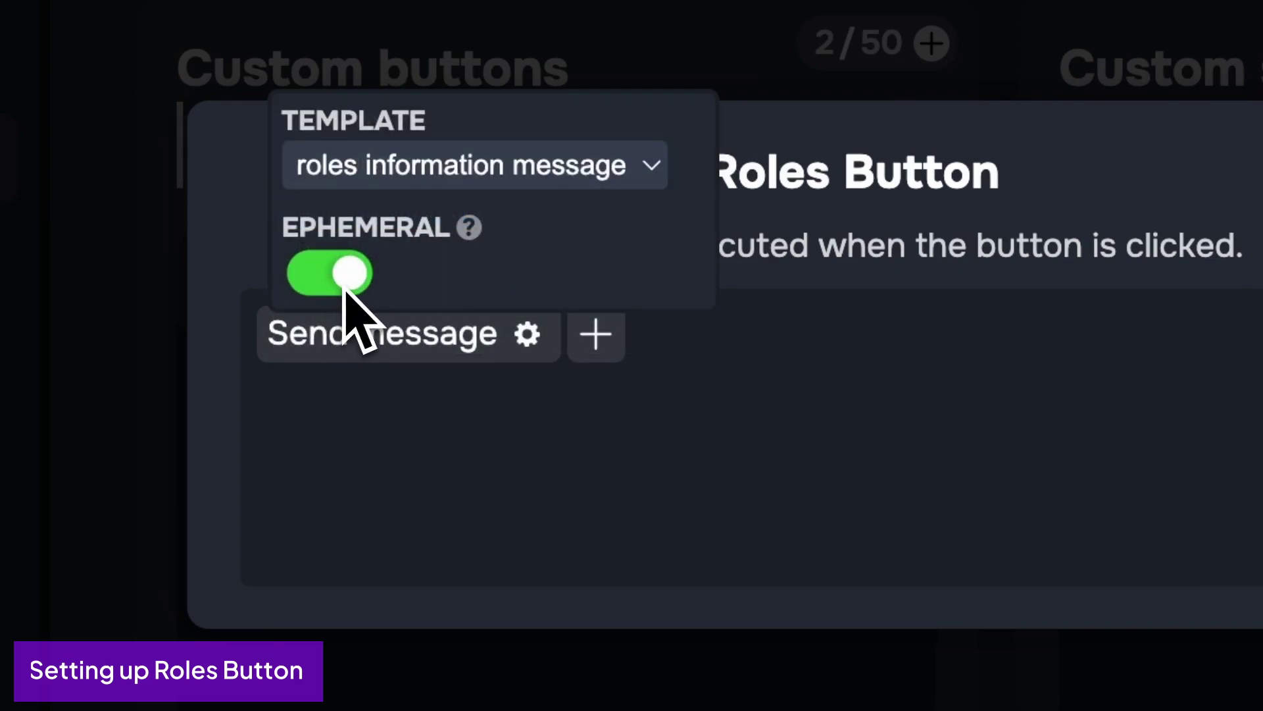
click(625, 408)
click(925, 271)
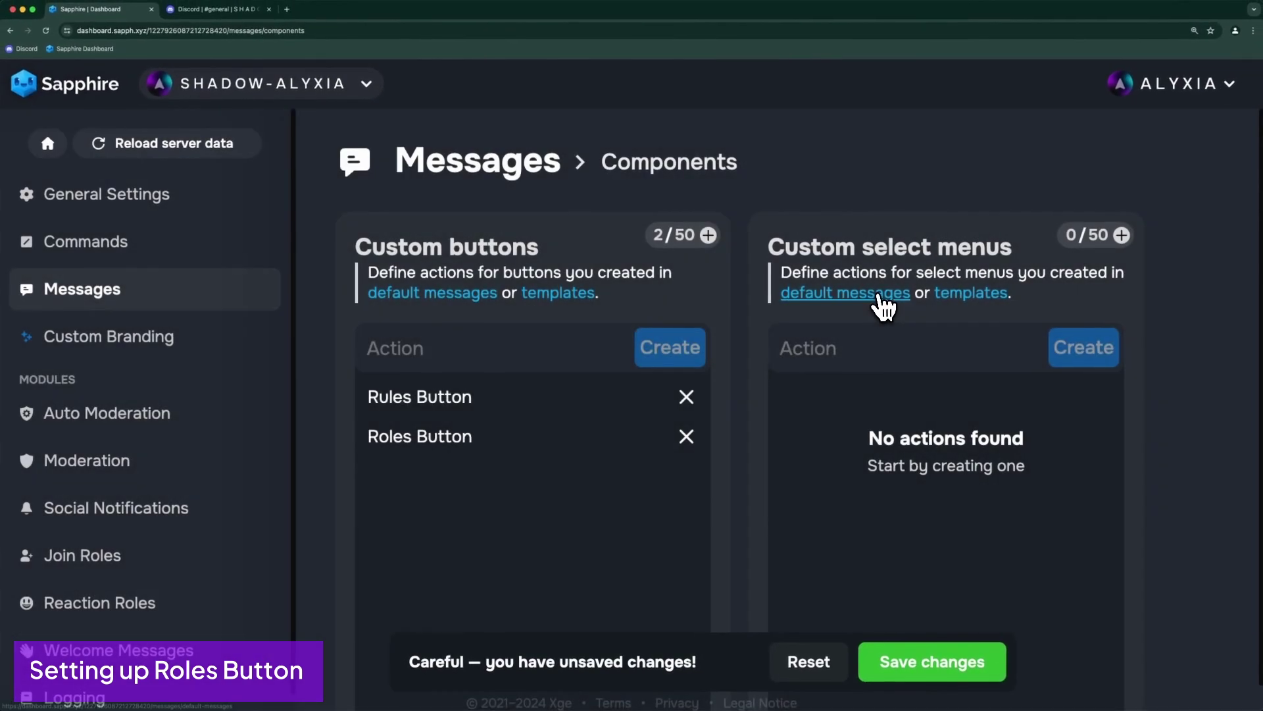
click(929, 660)
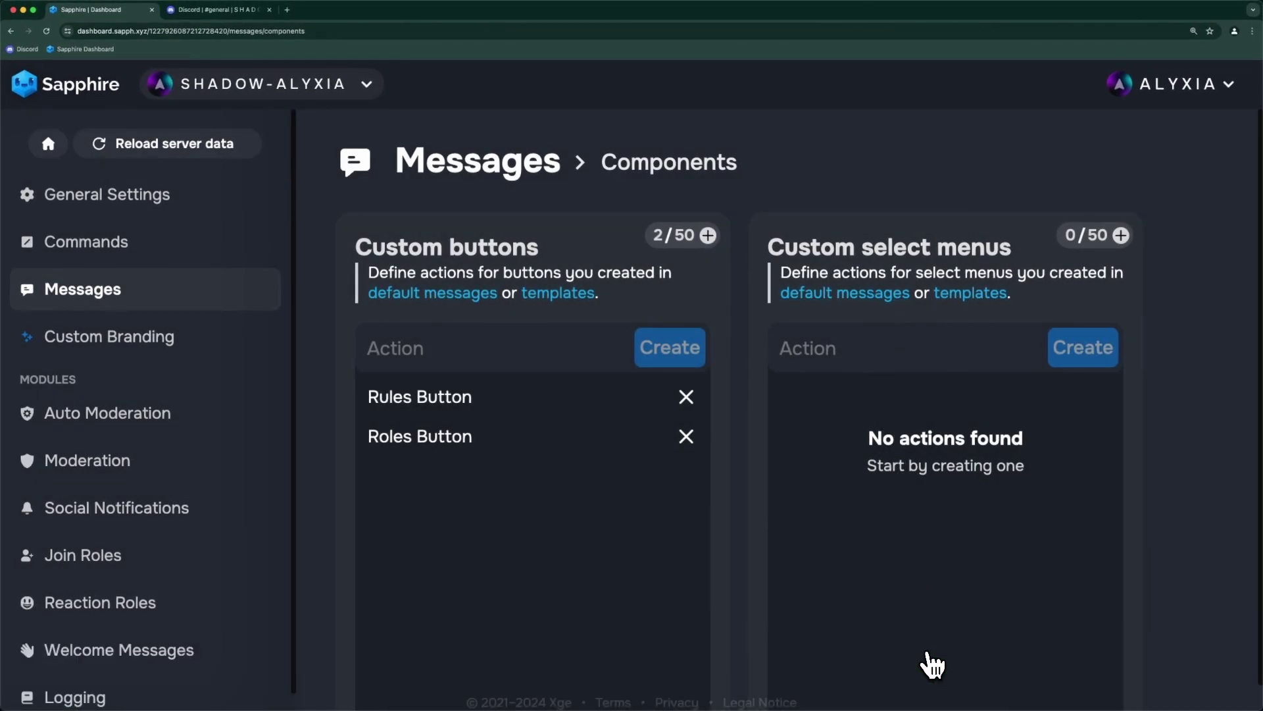
Open the "main message" template and send it into the #general channel
click(99, 297)
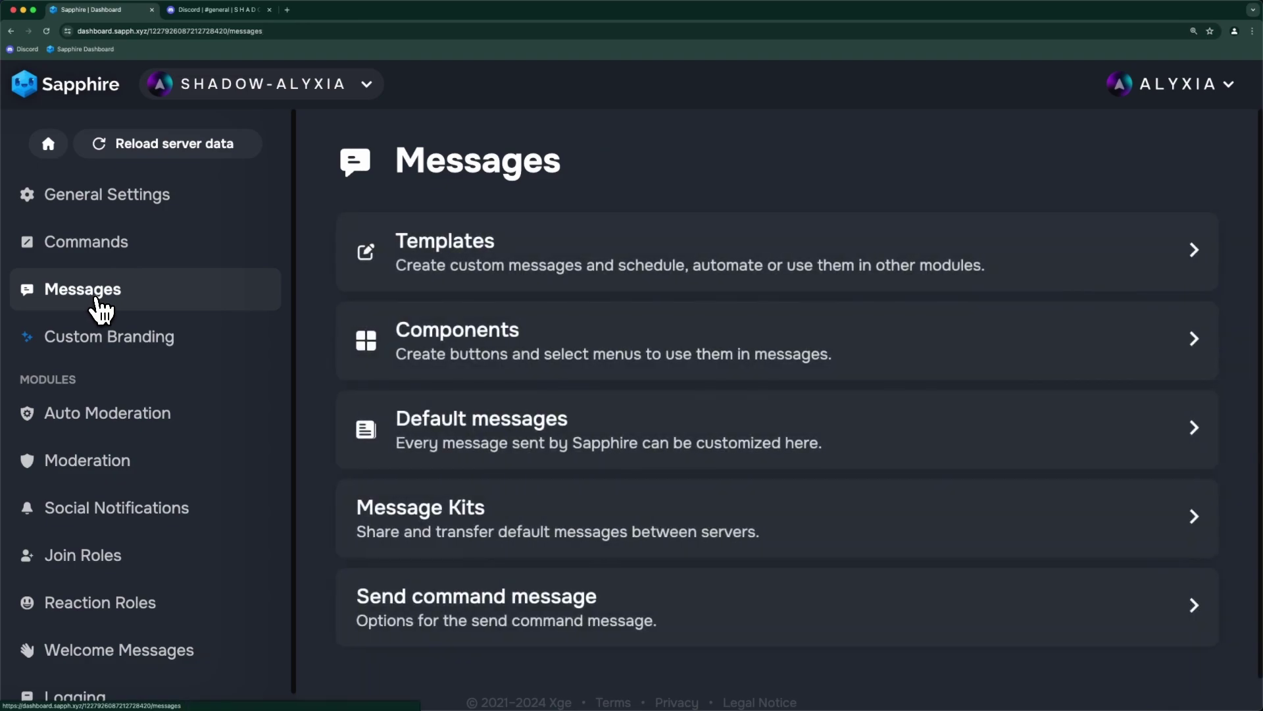
click(482, 280)
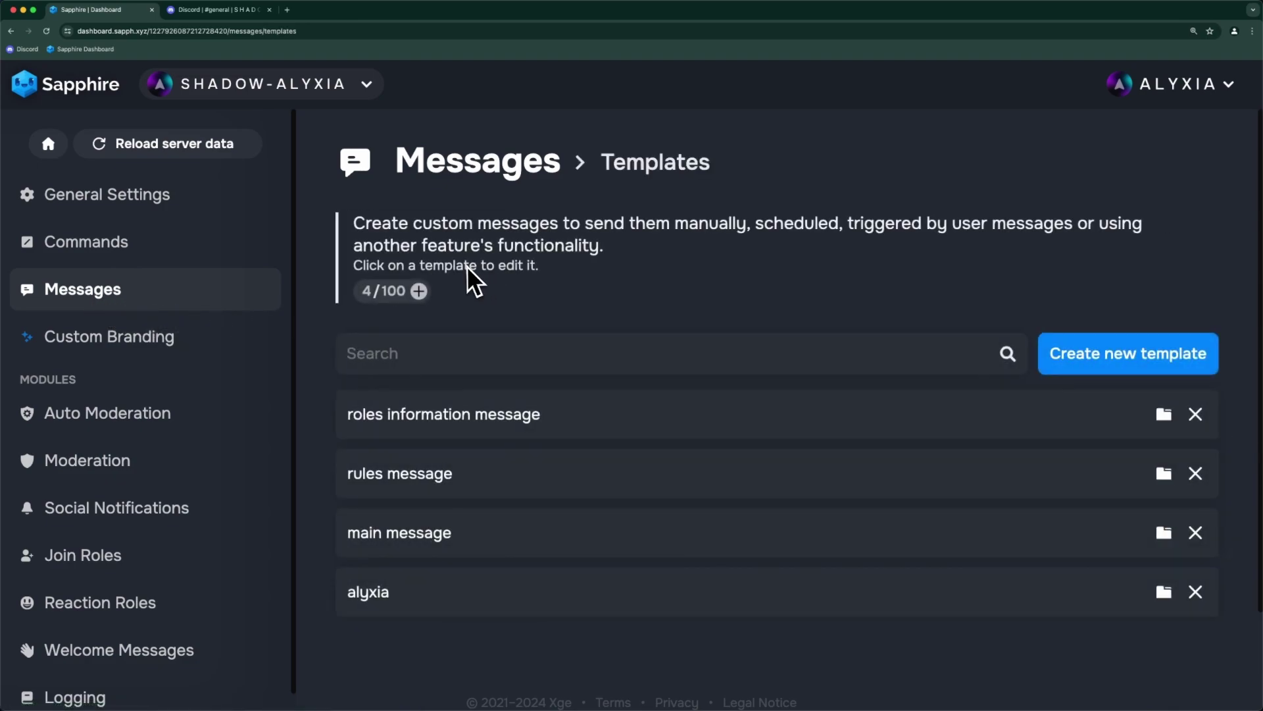
click(495, 533)
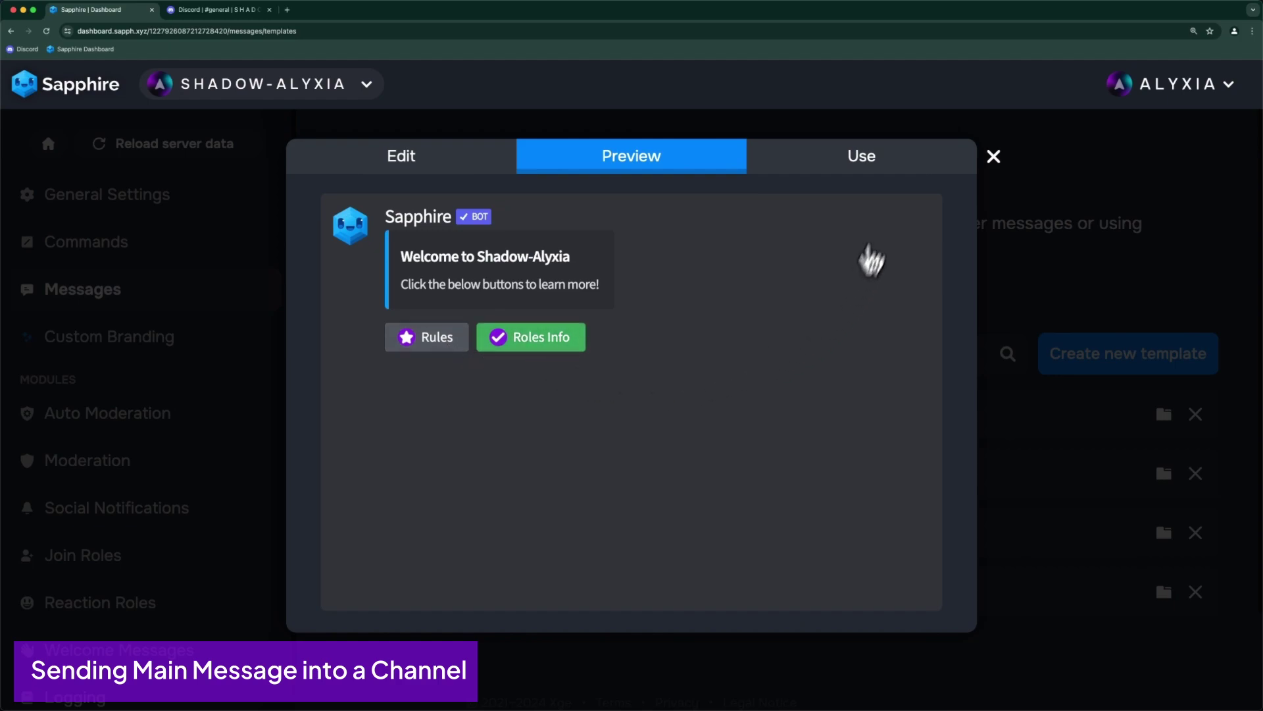
click(865, 161)
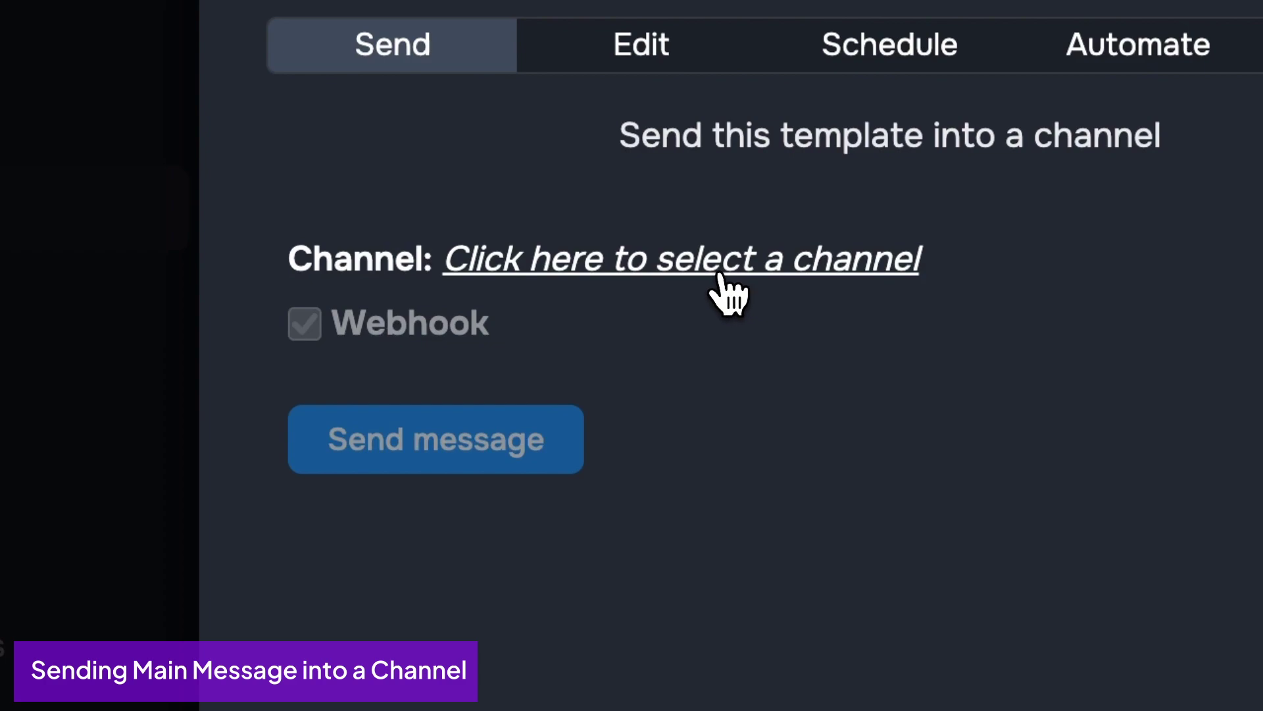
click(720, 275)
click(527, 428)
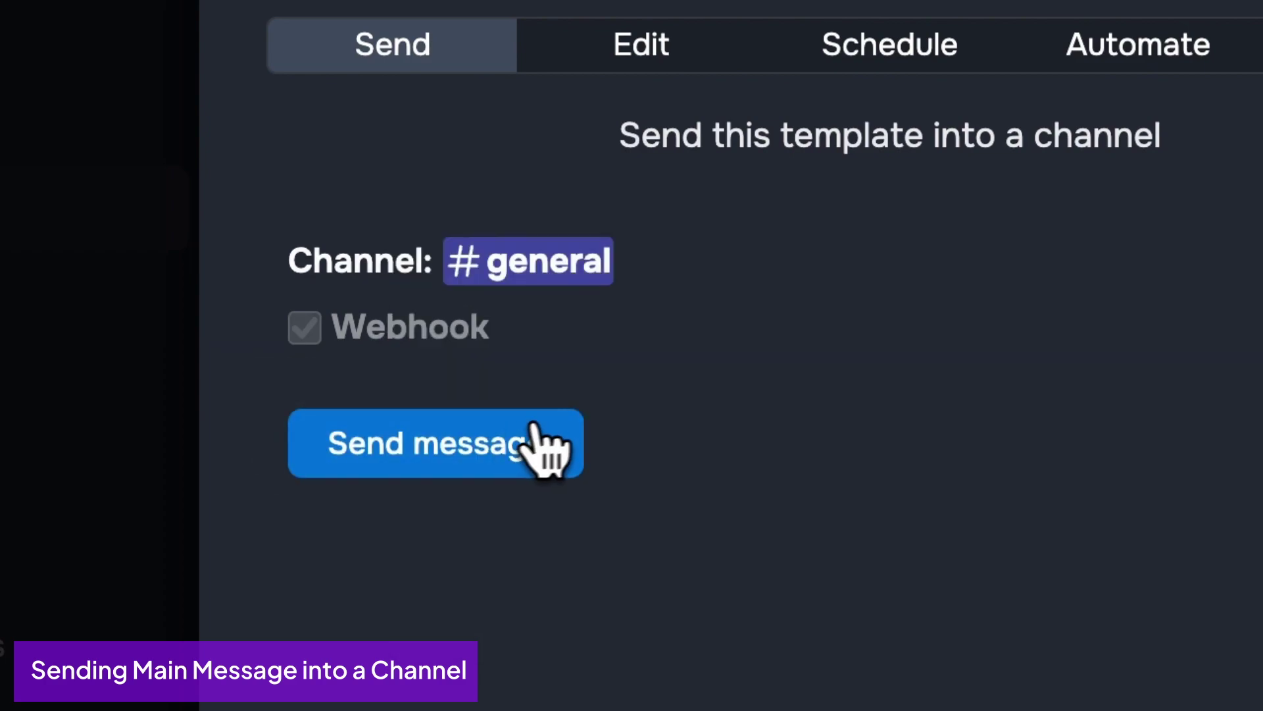
click(431, 454)
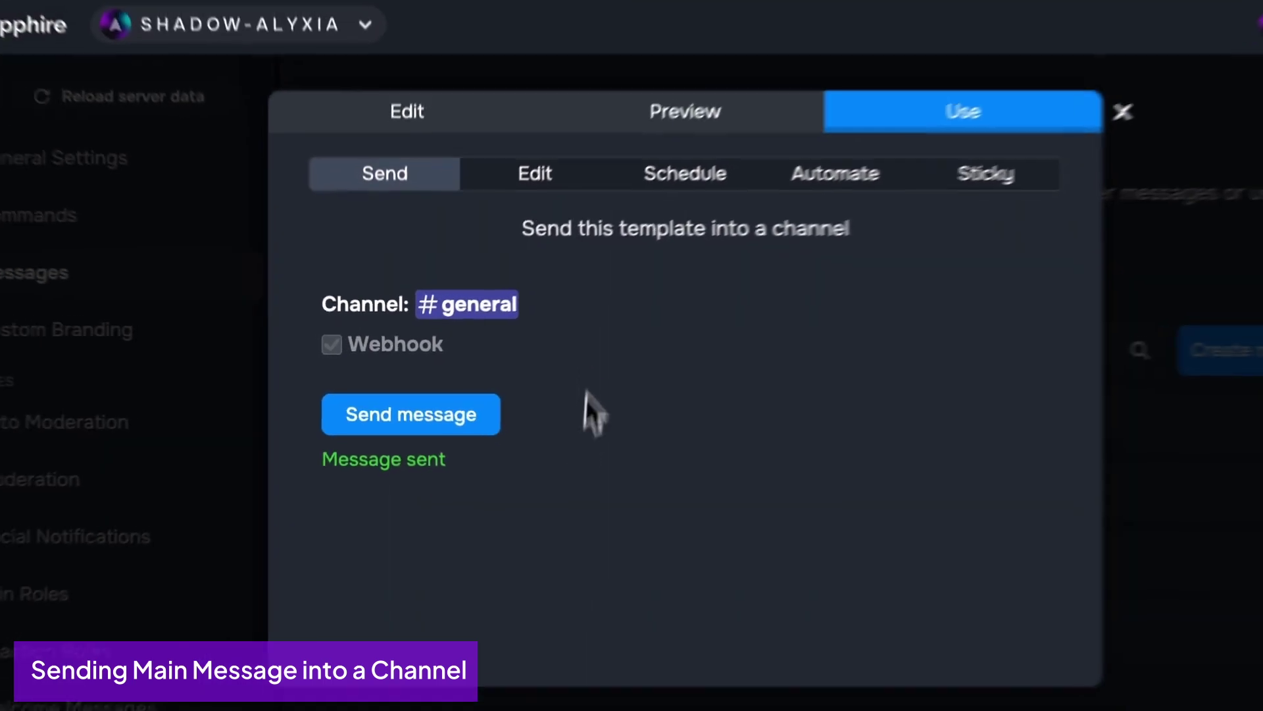
Switch to Discord, test the Rules button on the welcome message in #general, and dismiss the reply
click(223, 10)
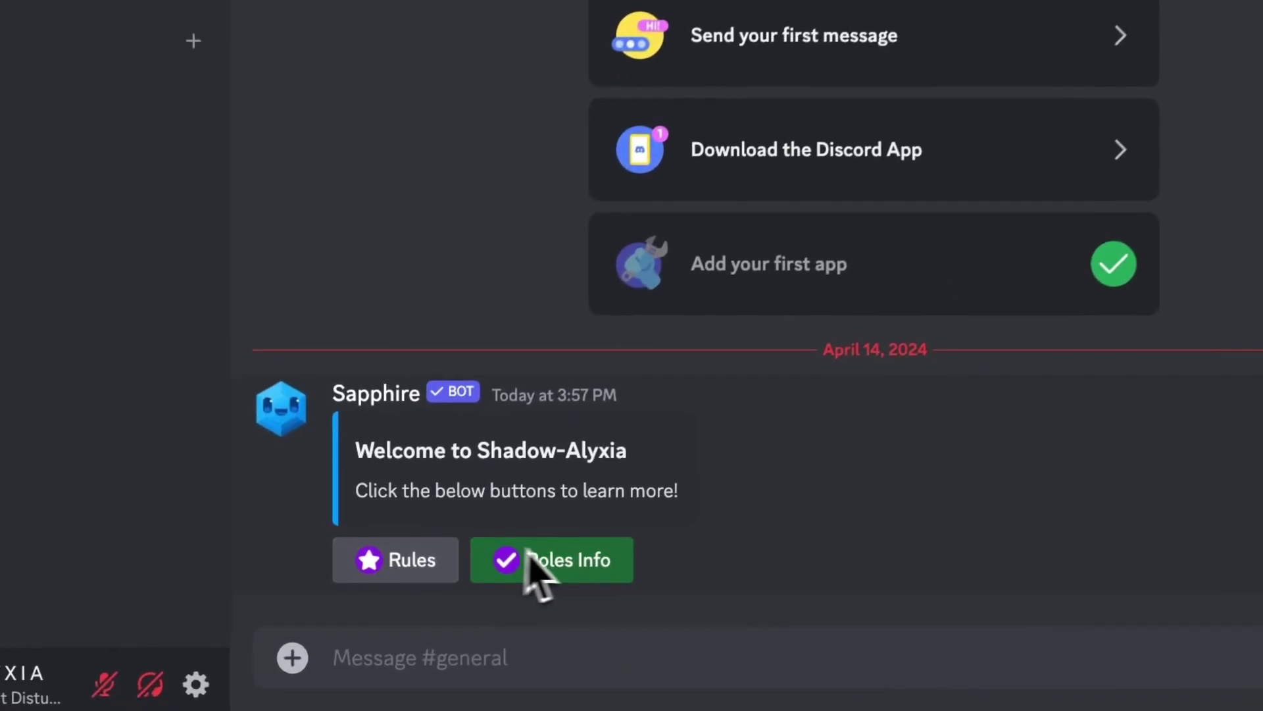
click(412, 565)
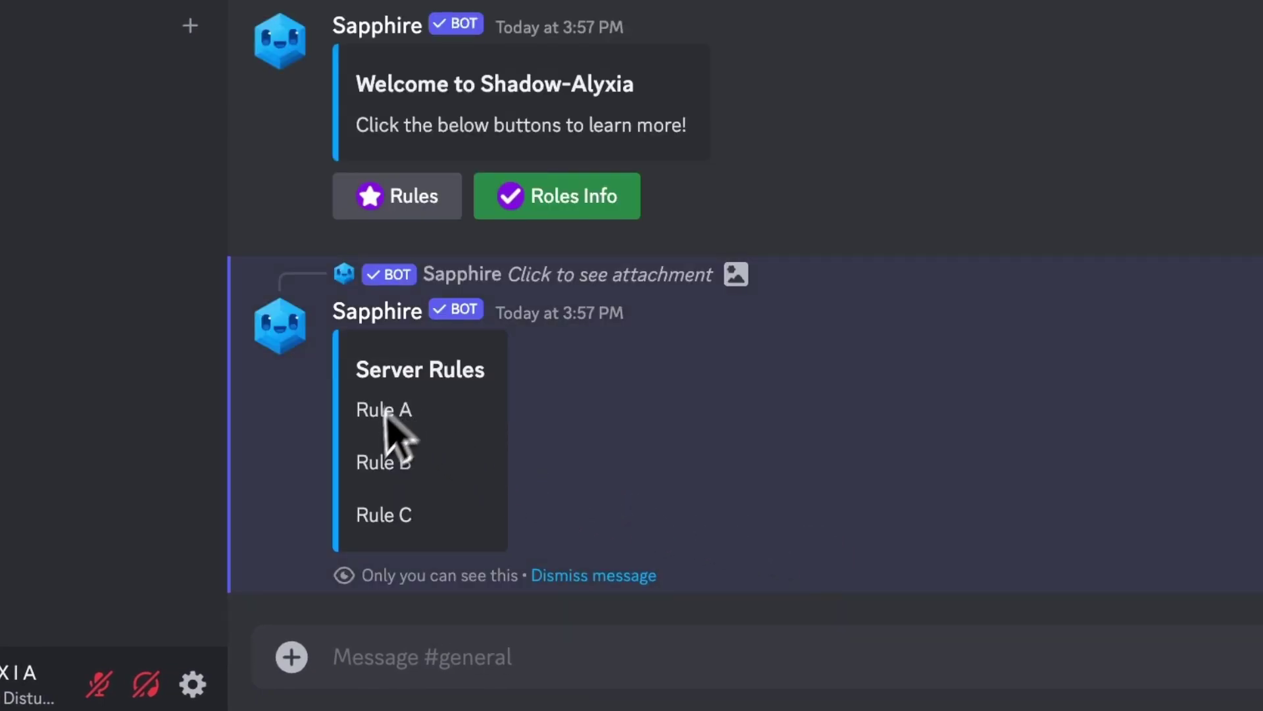
drag(364, 574, 505, 576)
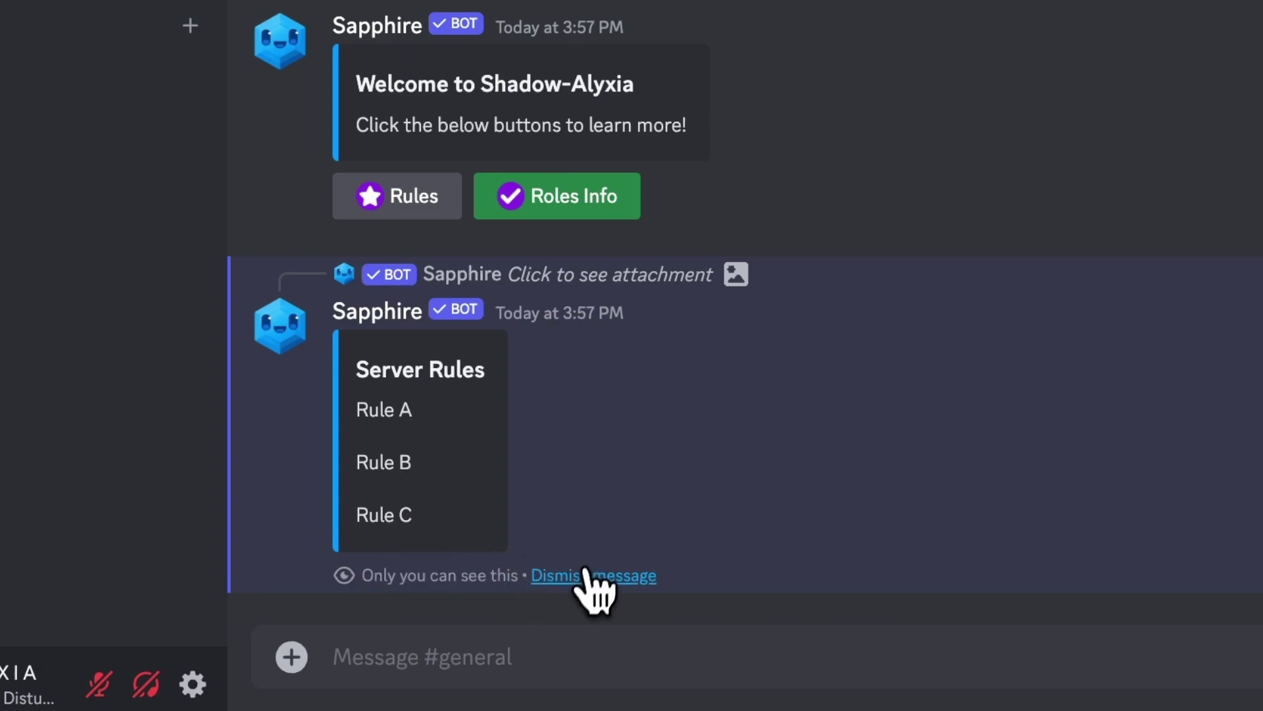
click(587, 574)
Test the Roles Info button on the welcome message, check the reply's content and dismiss it
click(589, 556)
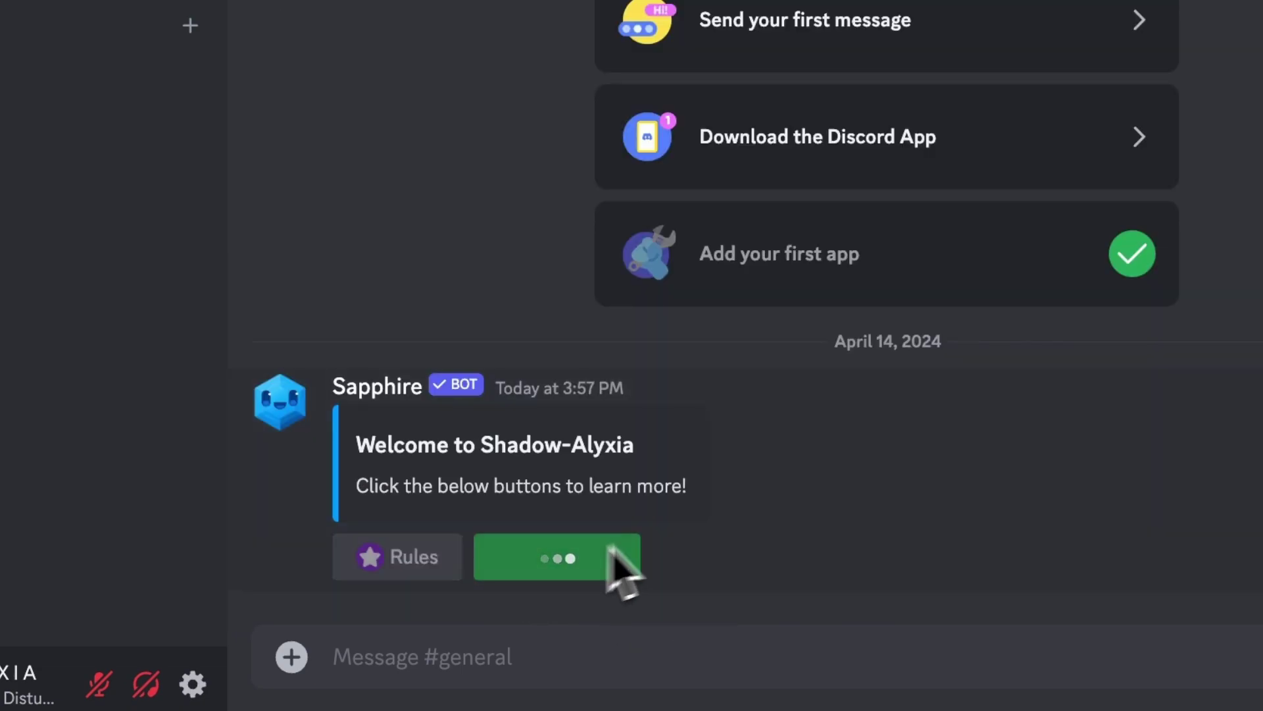
drag(433, 511, 333, 381)
click(463, 439)
drag(369, 570, 659, 555)
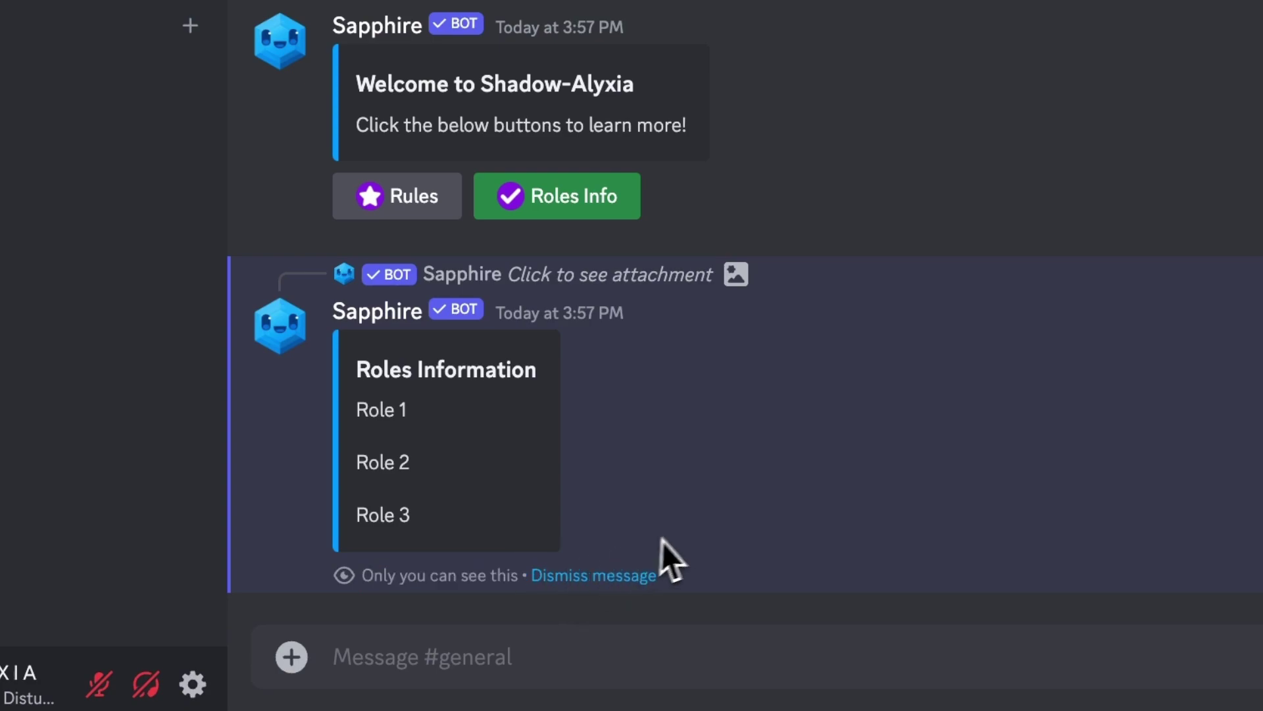
click(618, 578)
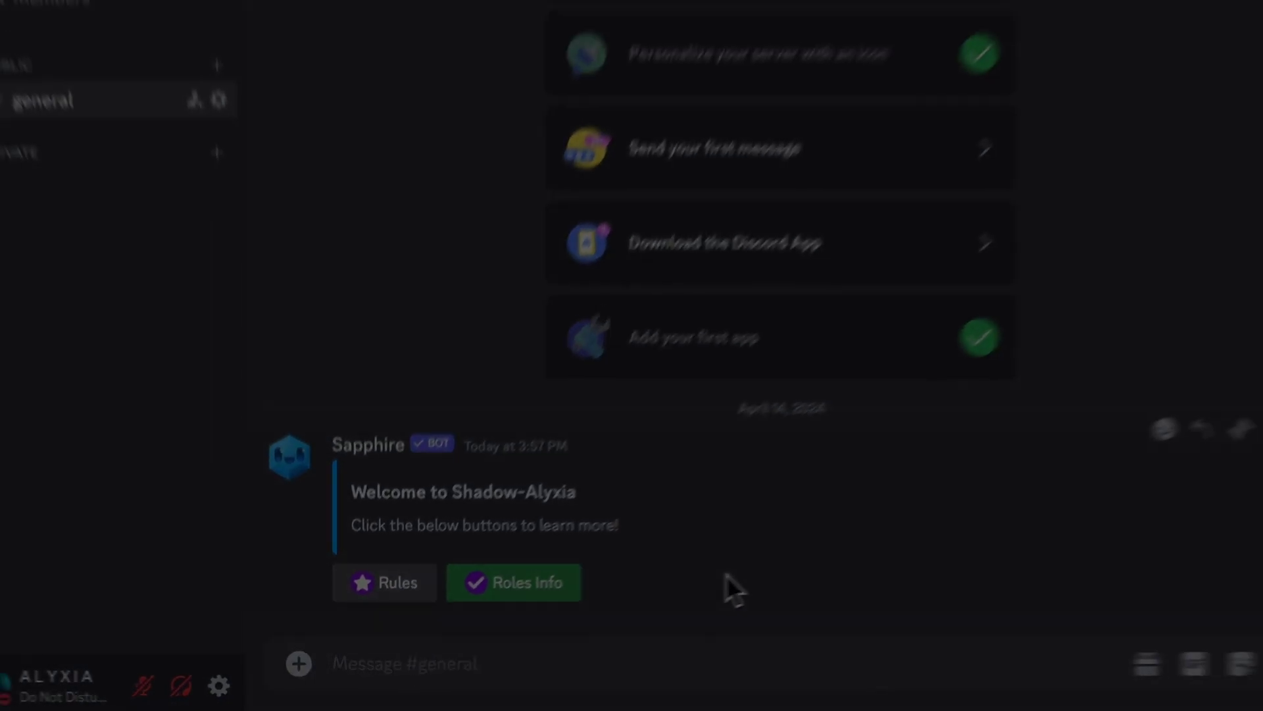